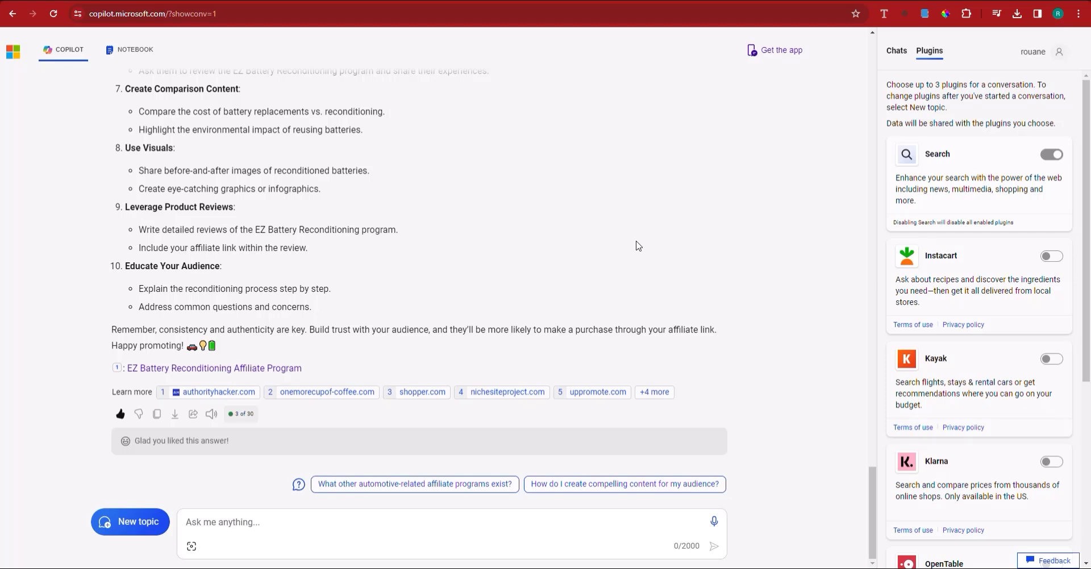
# - Attach the STICKERS image from the Downloads folder and submit it with the question "what are these?"
pyautogui.click(192, 546)
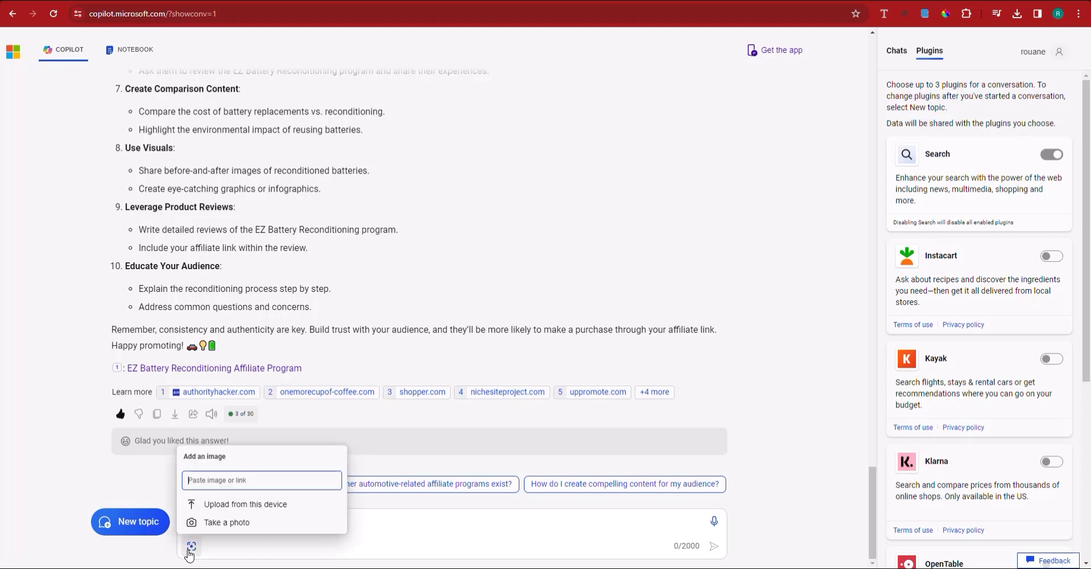
pyautogui.click(224, 510)
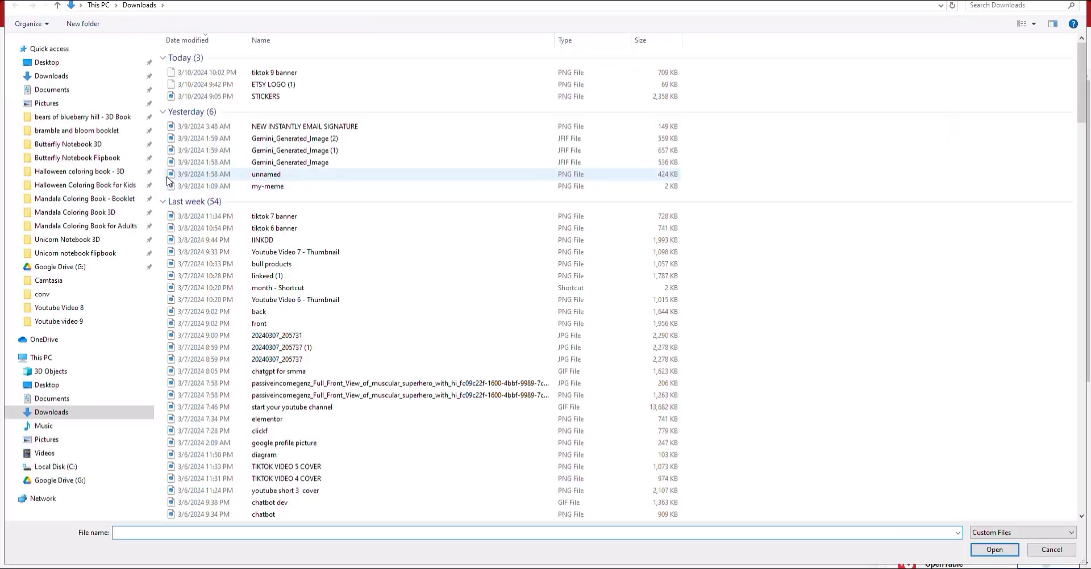
pyautogui.click(270, 96)
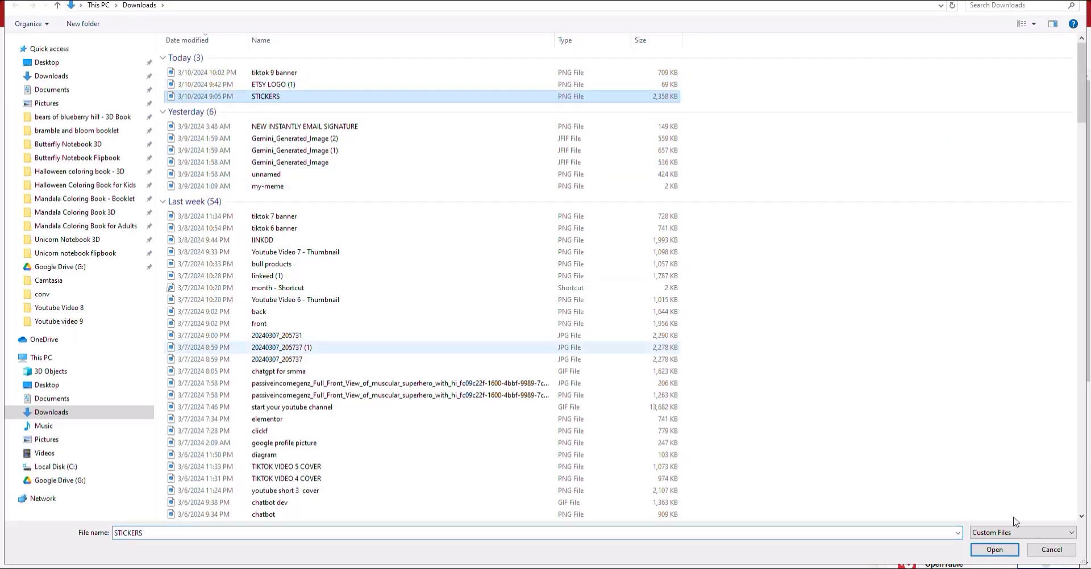
pyautogui.click(994, 549)
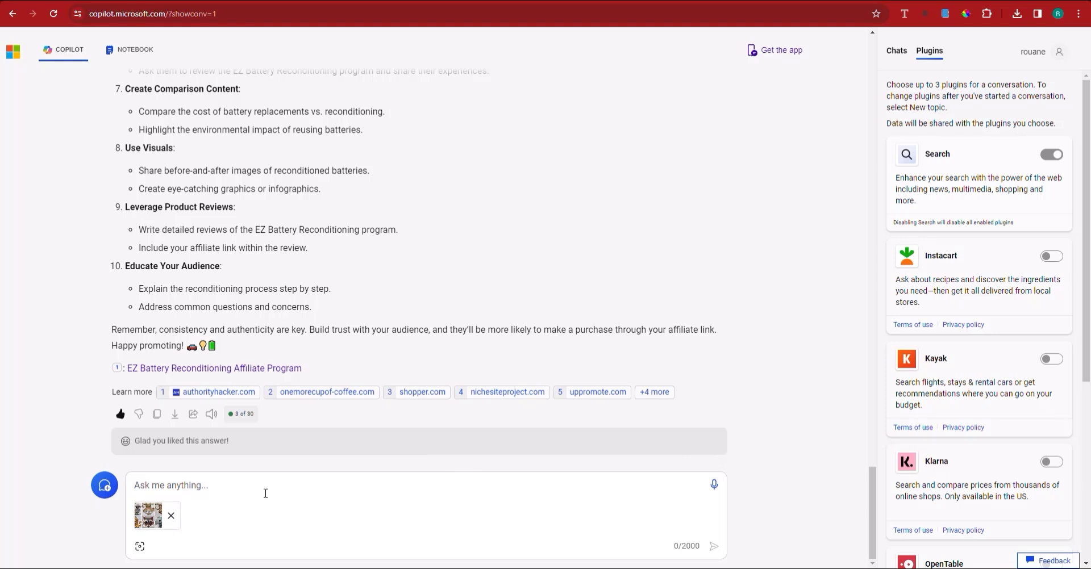
pyautogui.write('what are these?')
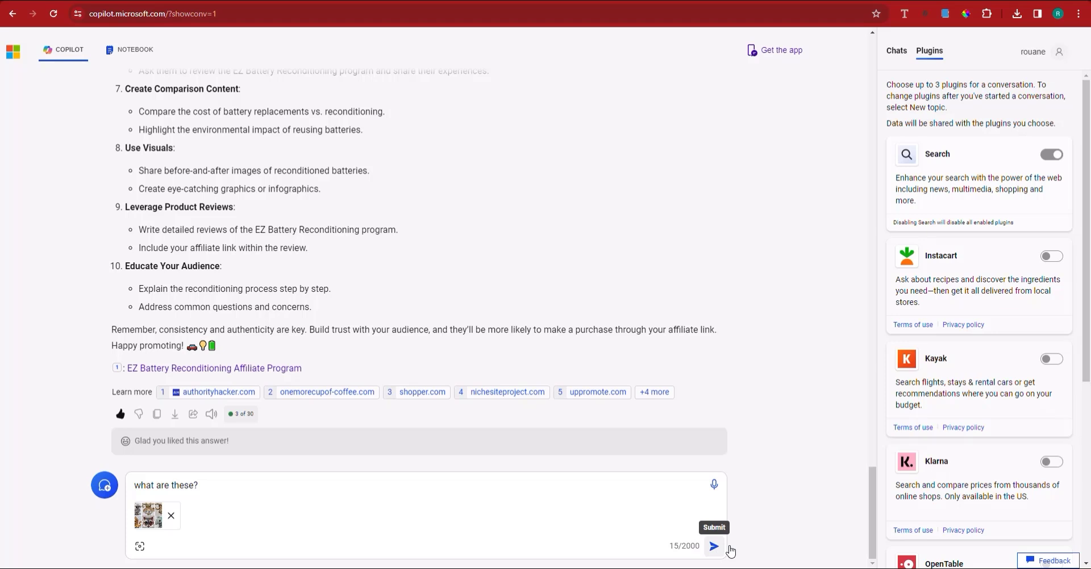
pyautogui.click(714, 547)
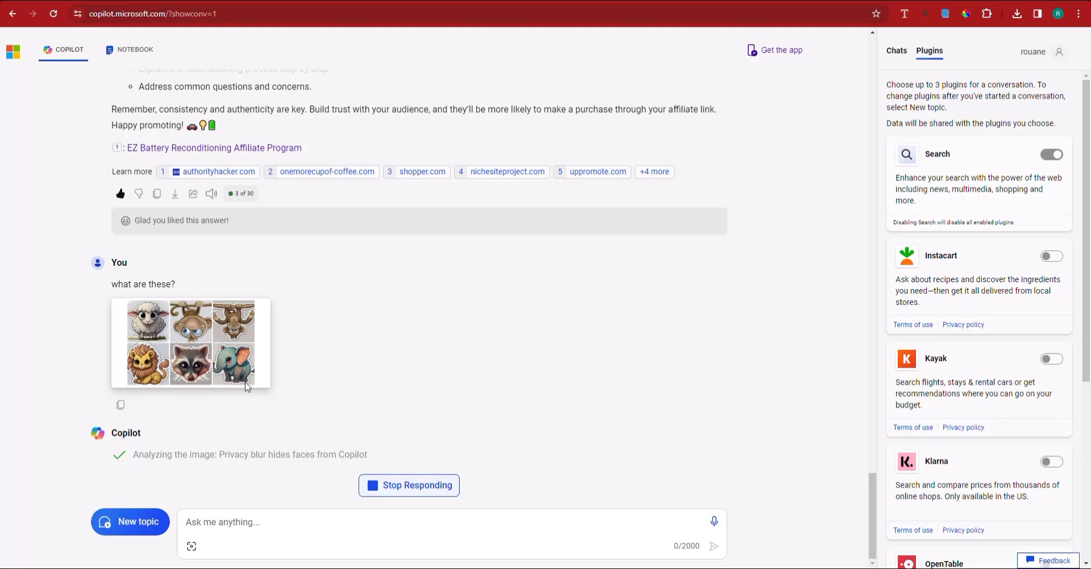
# - Look at the original STICKERS image at full size and read the reply's descriptions of the animals against it
pyautogui.moveTo(372, 568)
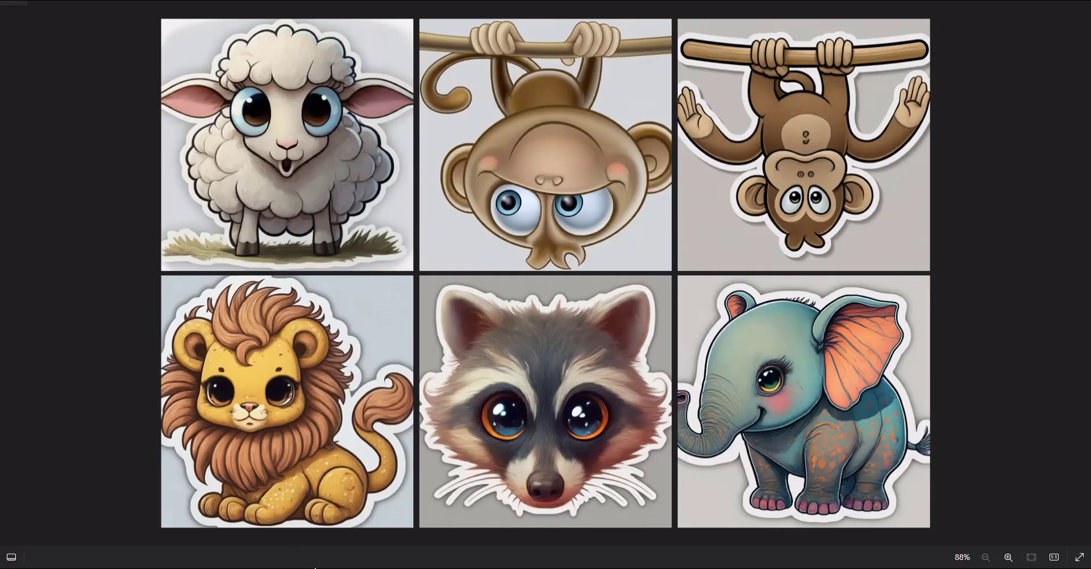
pyautogui.click(305, 560)
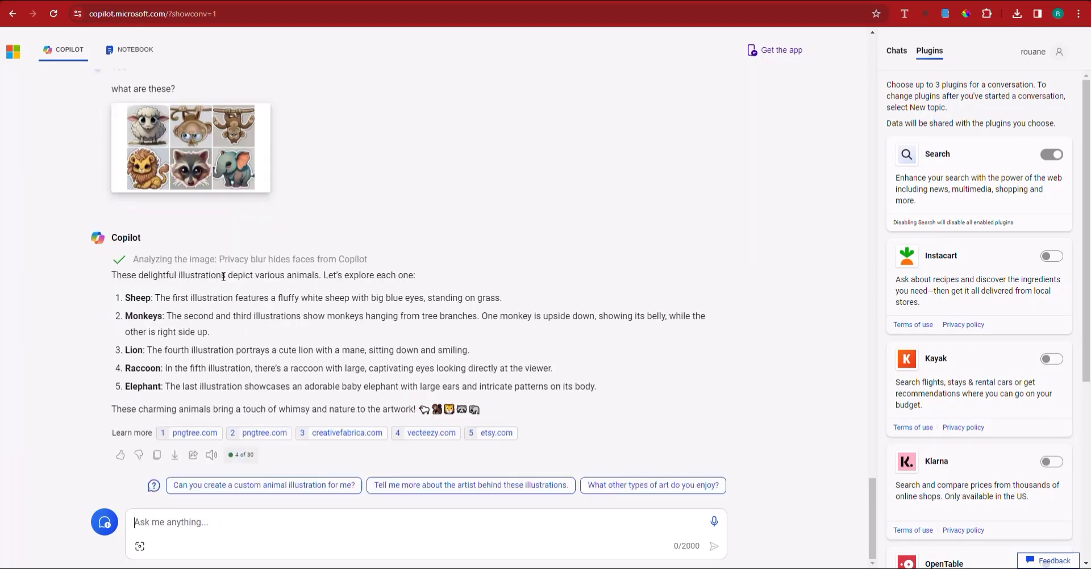
pyautogui.scroll(2, 223, 277)
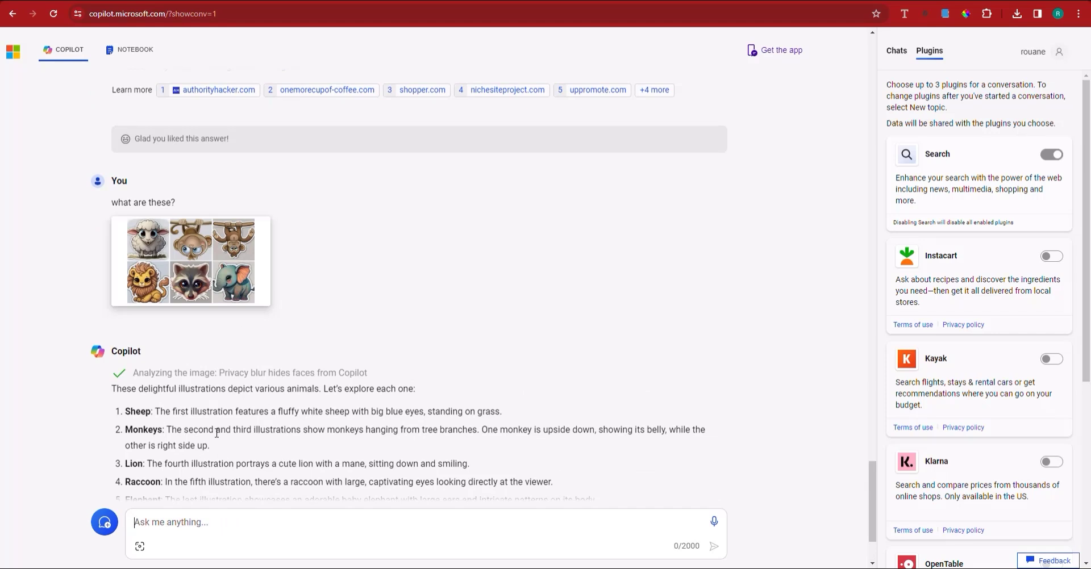
pyautogui.scroll(-1, 214, 459)
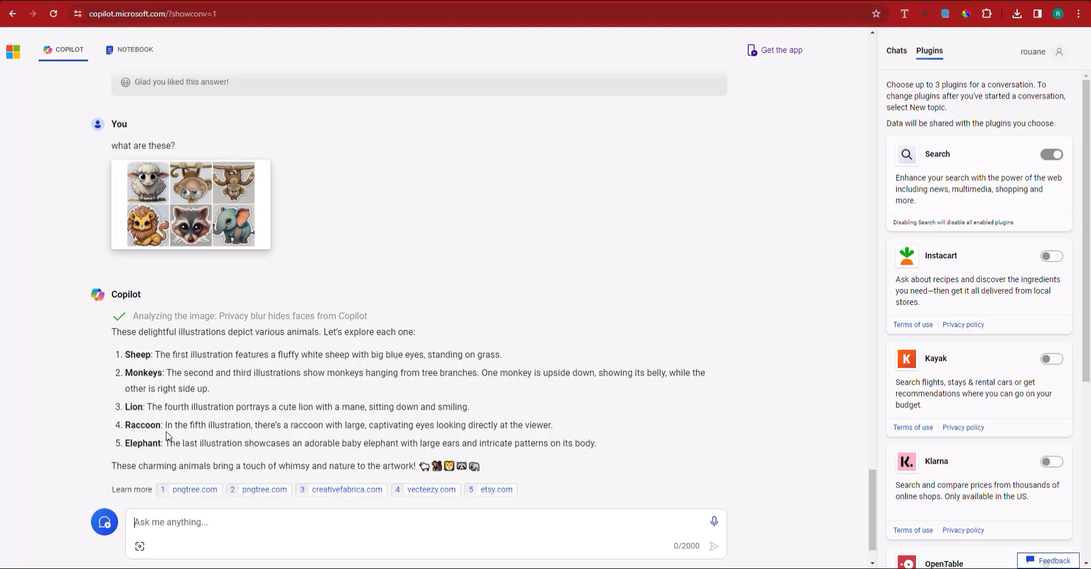
pyautogui.scroll(-1, 182, 430)
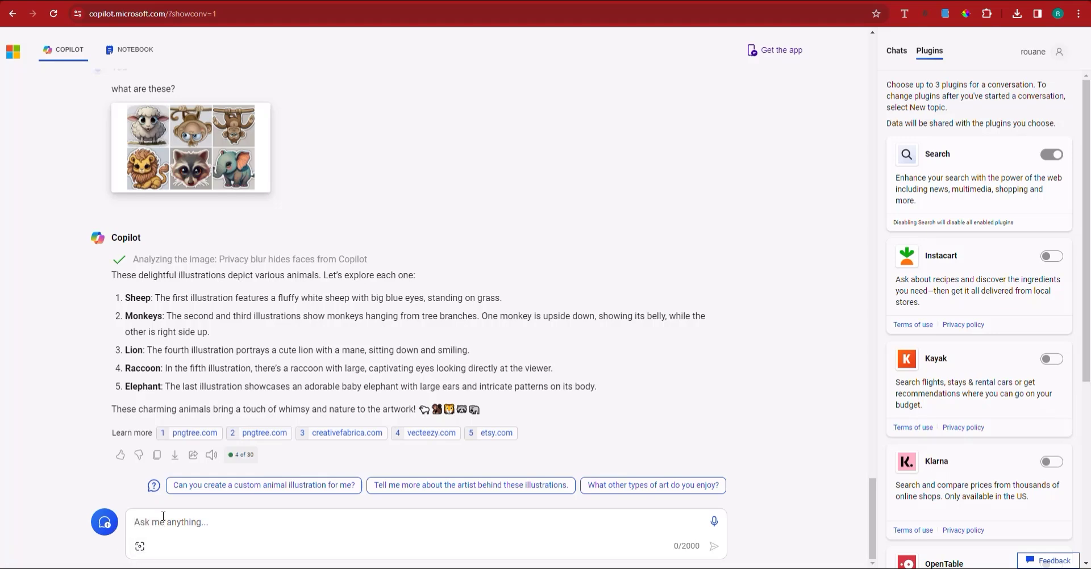
# - Ask the chat to "generate similar or better images than those." and review its reply
pyautogui.write('generate similar of')
pyautogui.press('BackSpace')
pyautogui.write('r better images than those.')
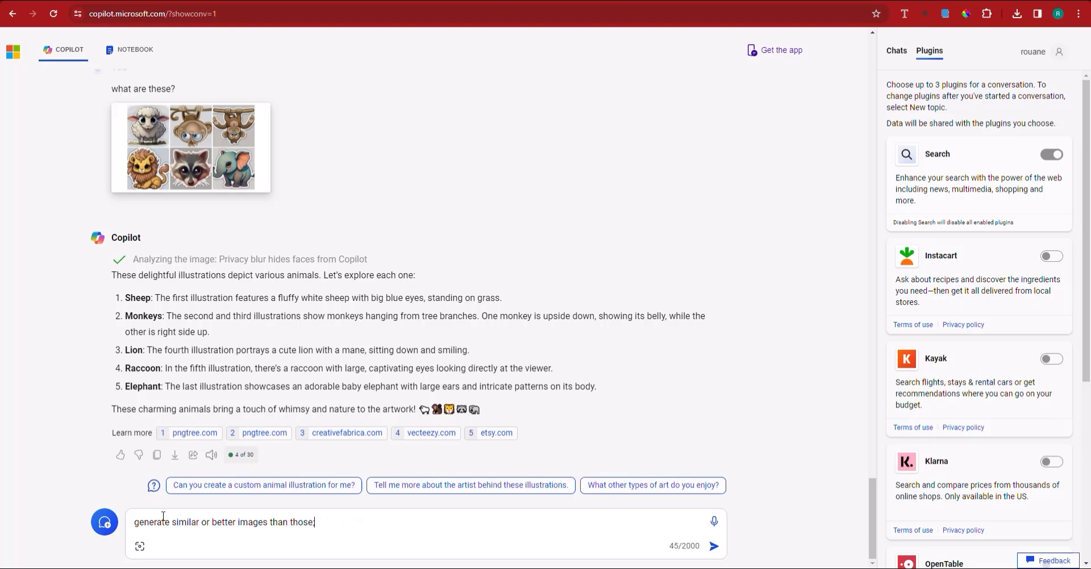
pyautogui.press('Return')
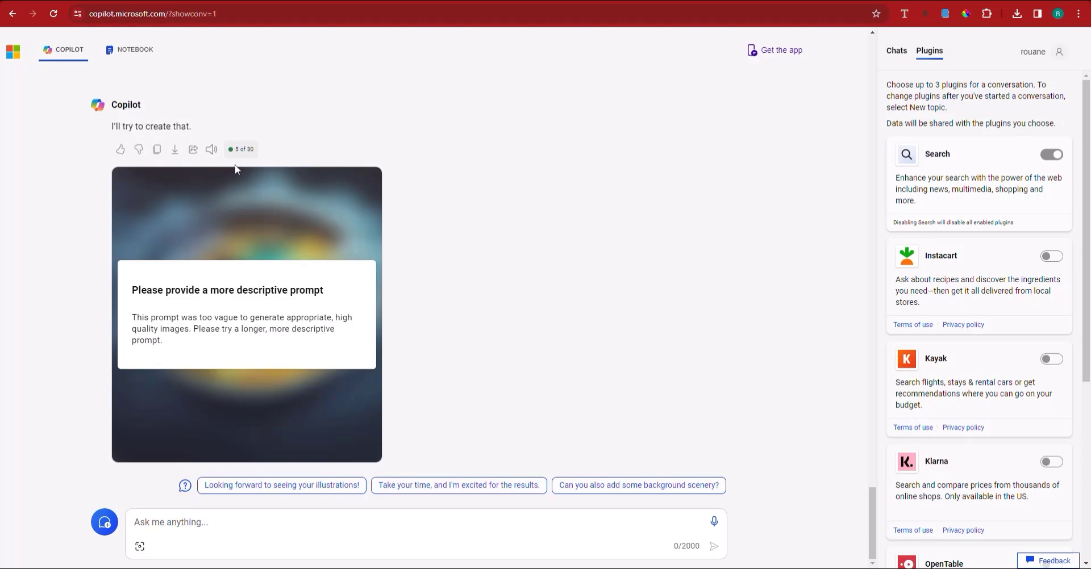
pyautogui.scroll(2, 234, 165)
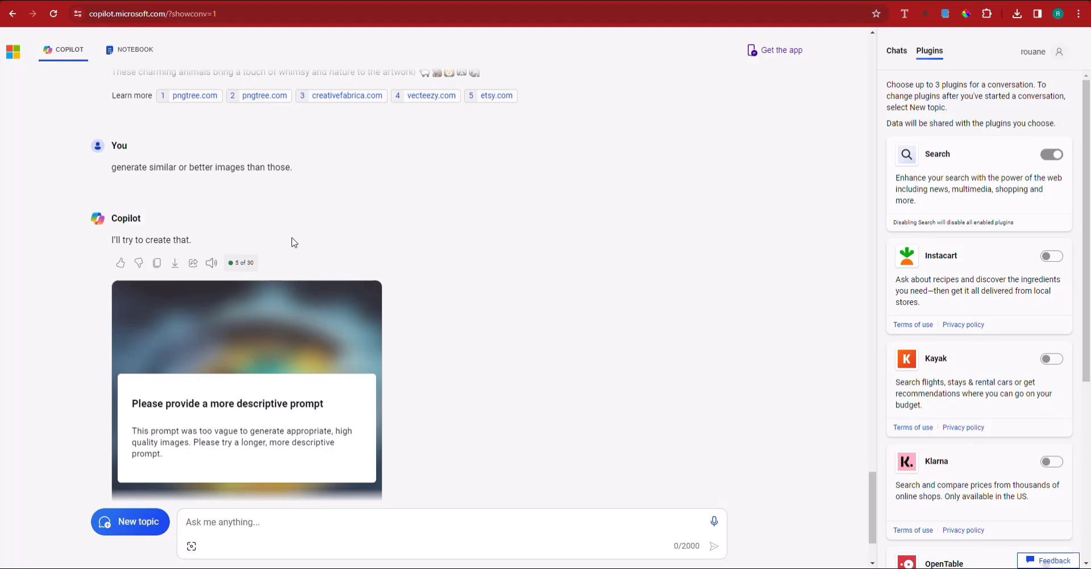
pyautogui.scroll(-2, 302, 258)
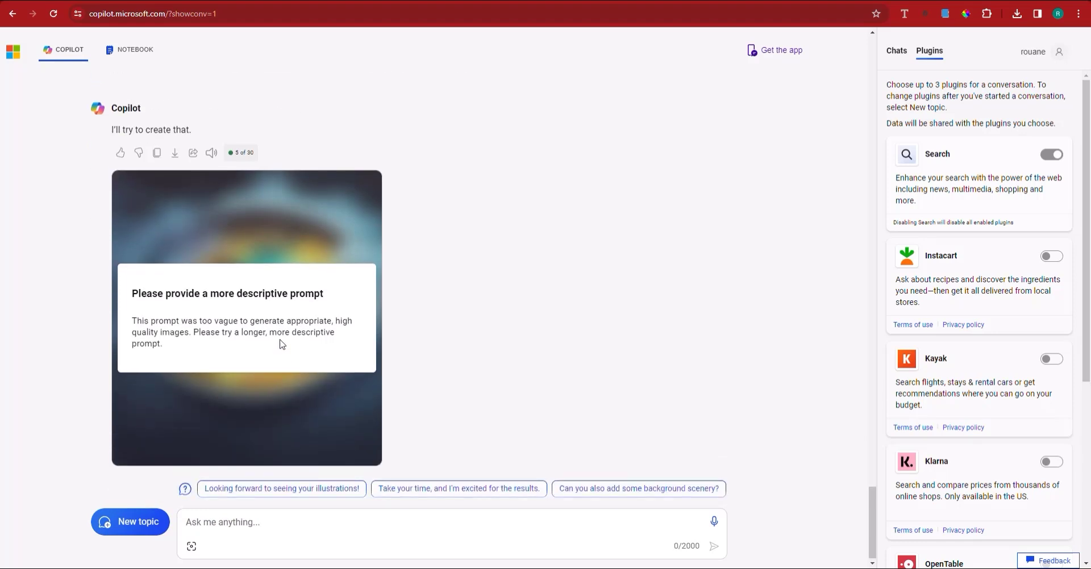
pyautogui.scroll(1, 278, 346)
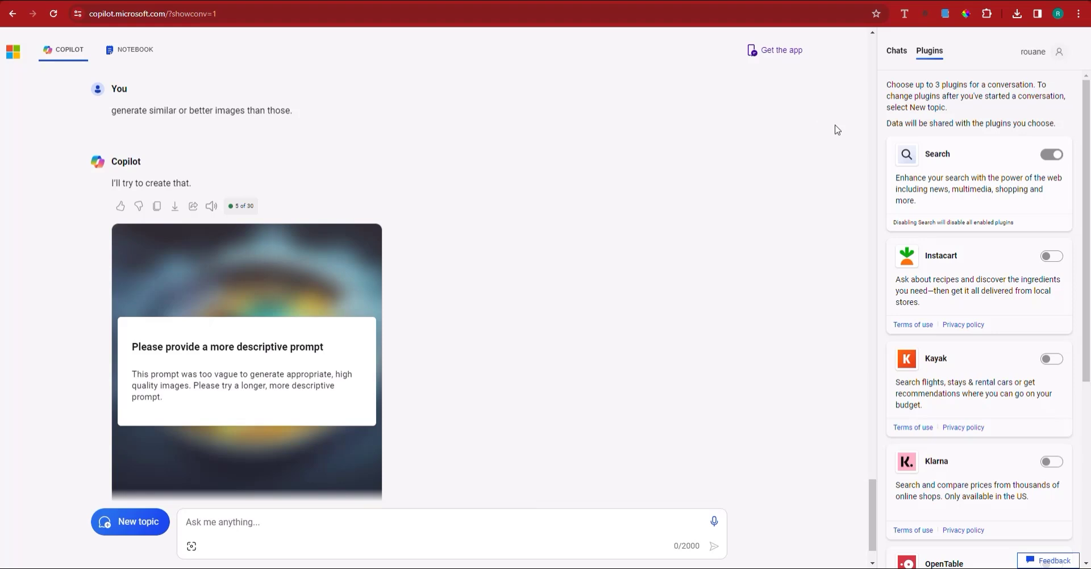
# - Begin a more specific prompt reading "generate cute sticker images for the following:"
pyautogui.click(265, 522)
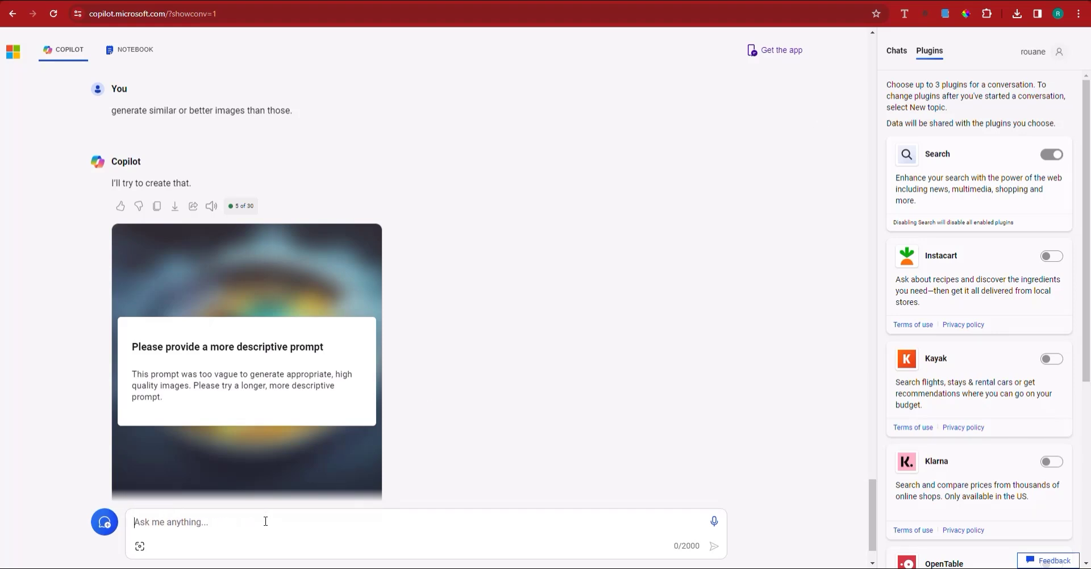
pyautogui.write('generate cute stickersi')
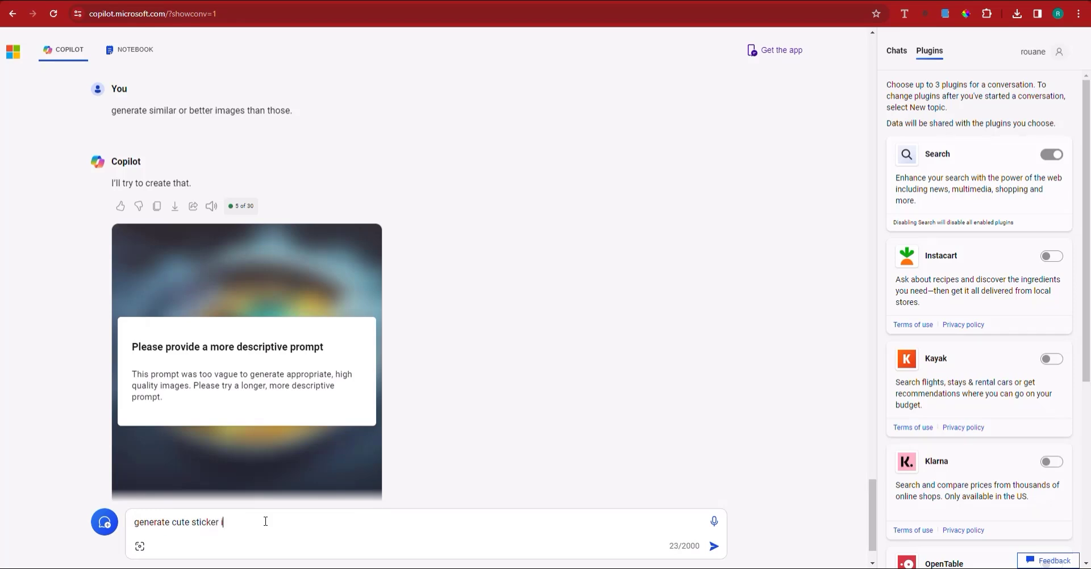
pyautogui.write('mages for the following:')
# - Copy the sheep-to-elephant descriptions and closing line from the earlier answer, add them to the end of the prompt, and submit it
pyautogui.scroll(3, 345, 273)
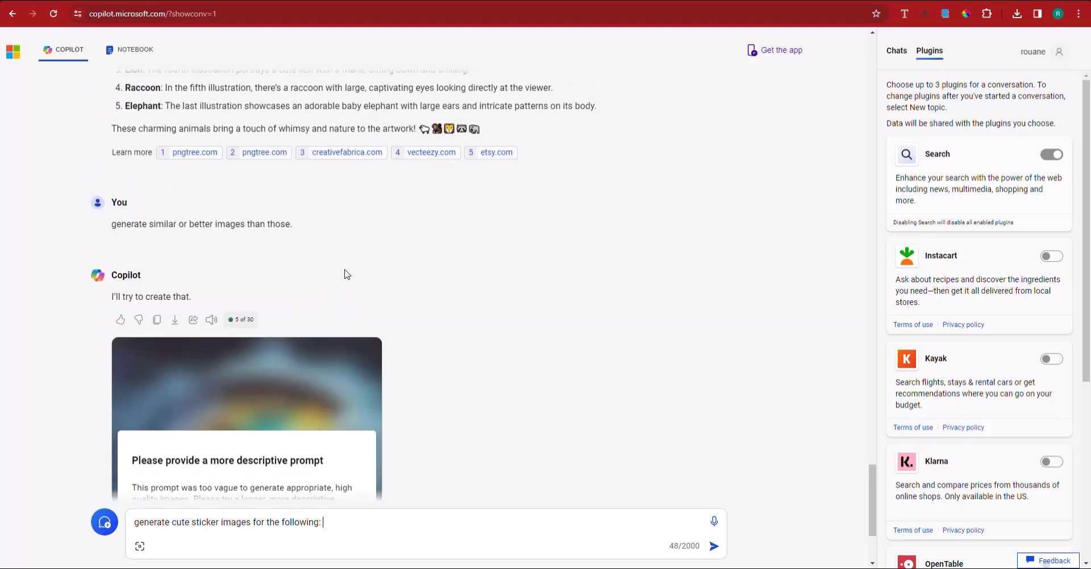
pyautogui.scroll(2, 407, 256)
pyautogui.moveTo(480, 300); pyautogui.dragTo(168, 195)
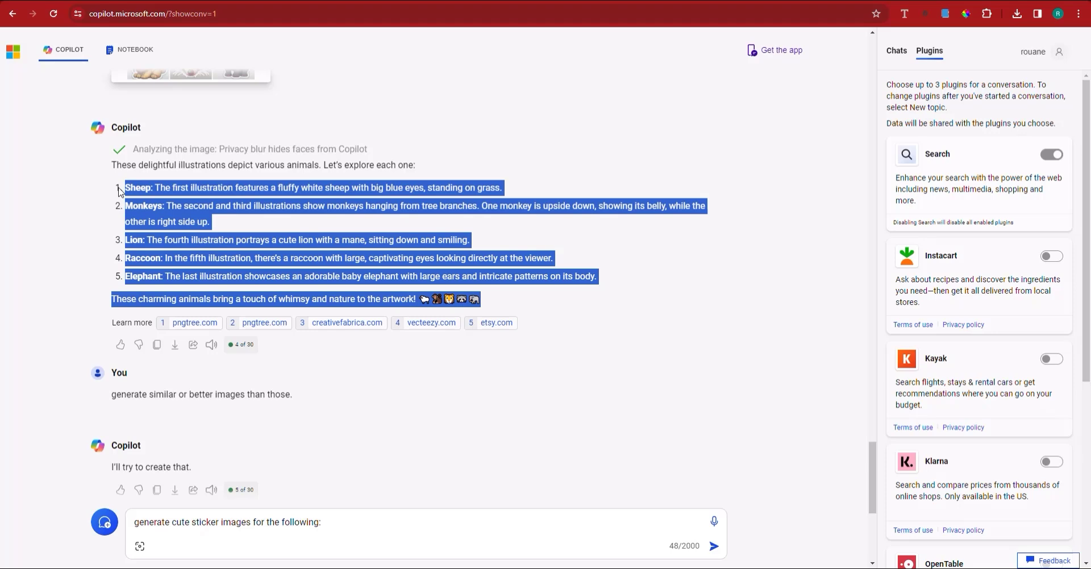
pyautogui.rightClick(168, 193)
pyautogui.click(191, 204)
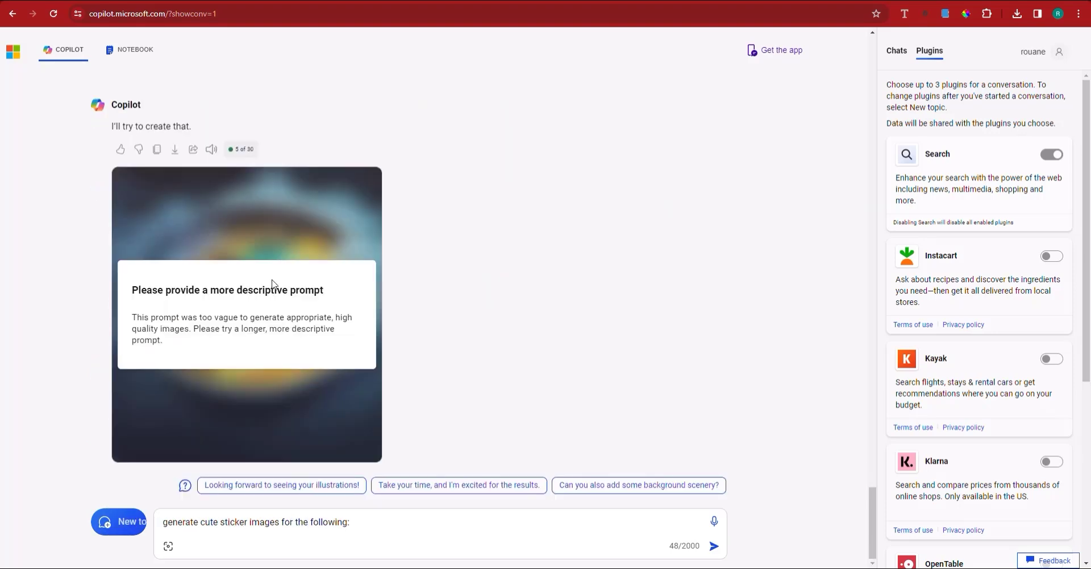
pyautogui.click(422, 534)
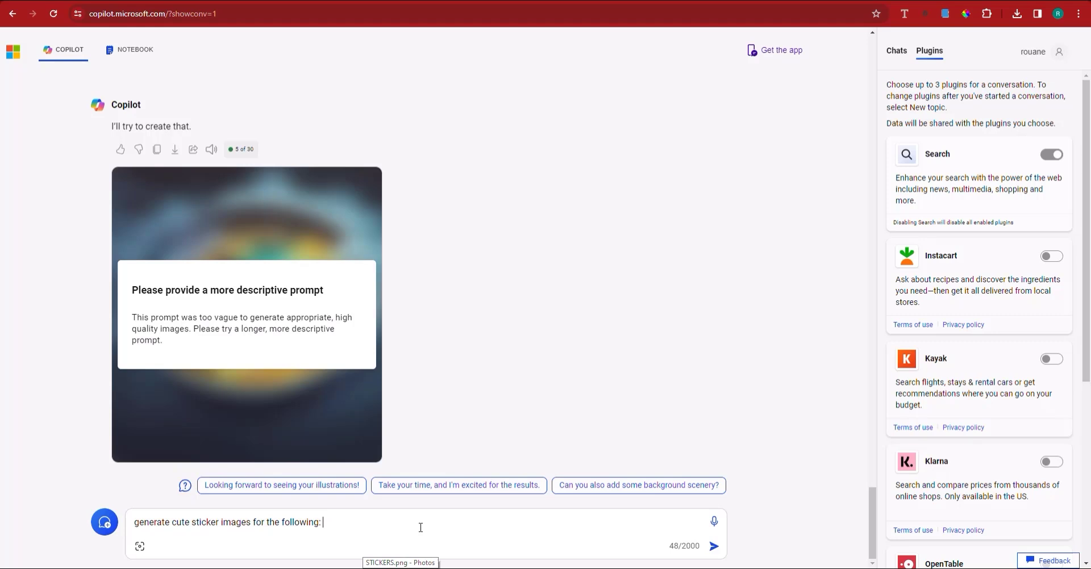
pyautogui.hotkey('ctrl', 'v')
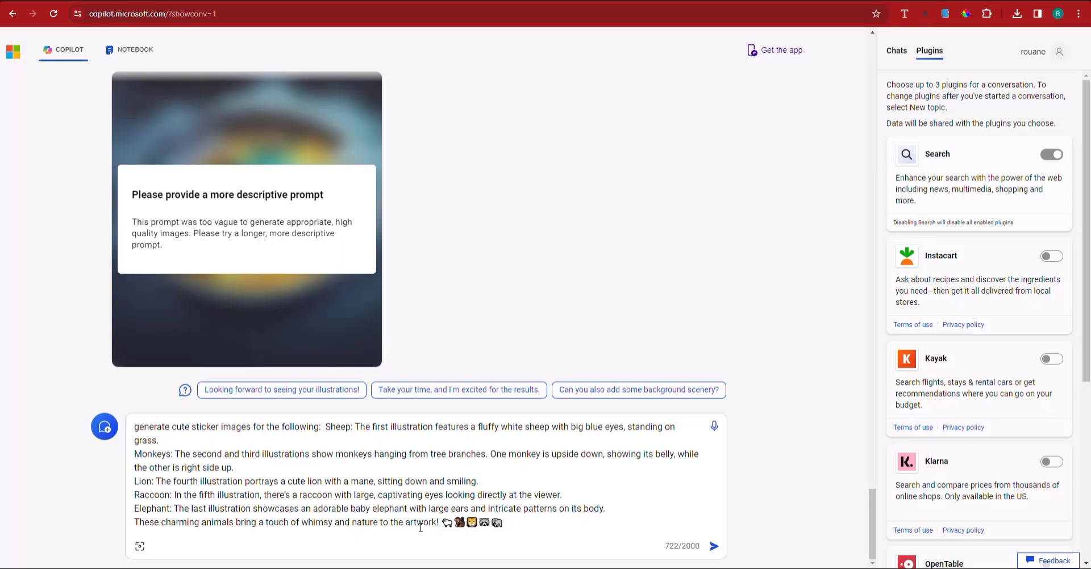
pyautogui.press('Return')
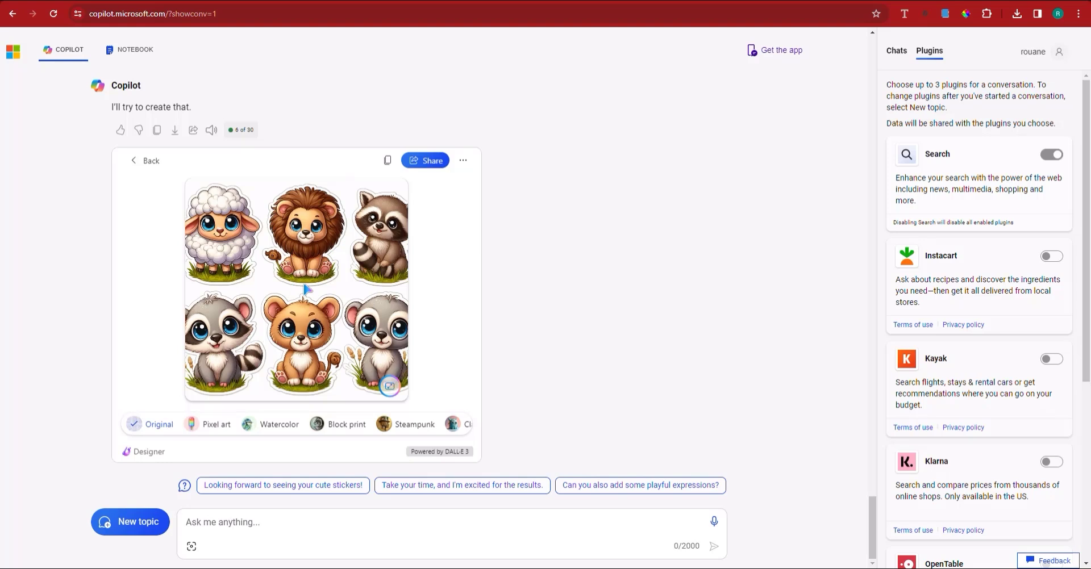
# - Download the opened sticker sheet with the sheep, lion and raccoons, and try the Pixel art style on it
pyautogui.click(463, 160)
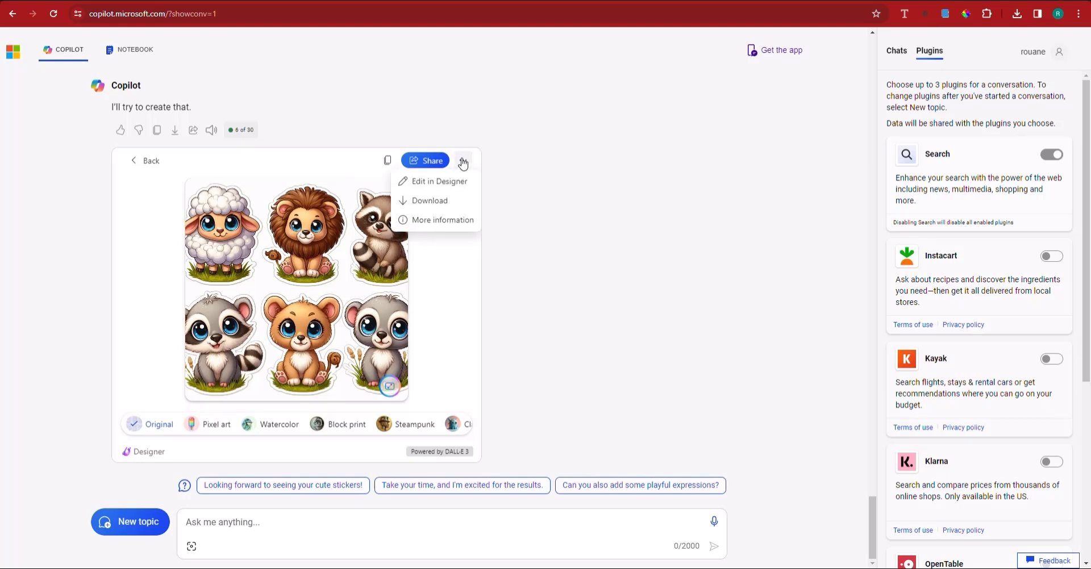
pyautogui.click(443, 204)
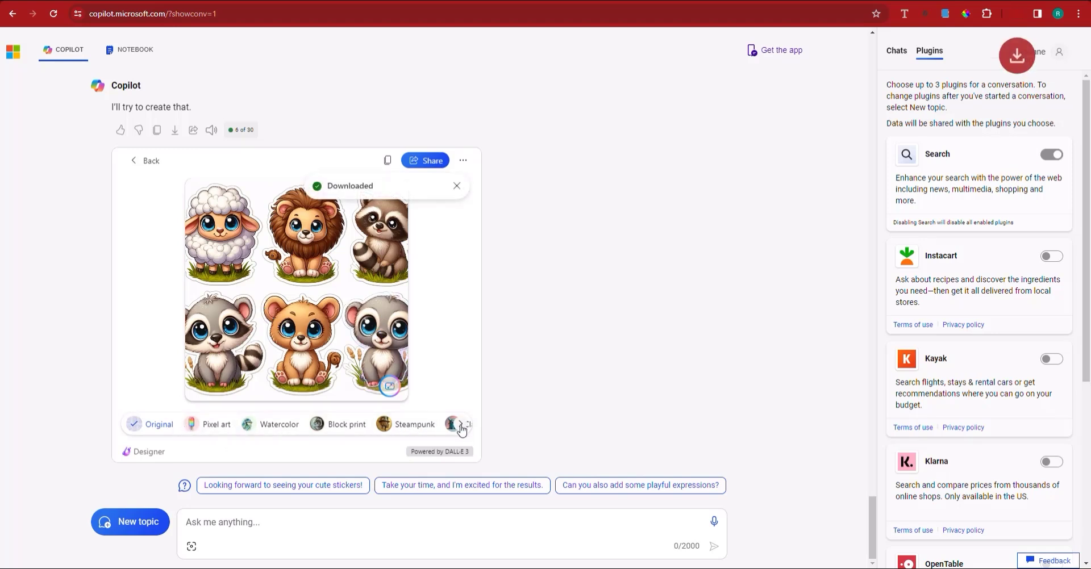
pyautogui.click(210, 431)
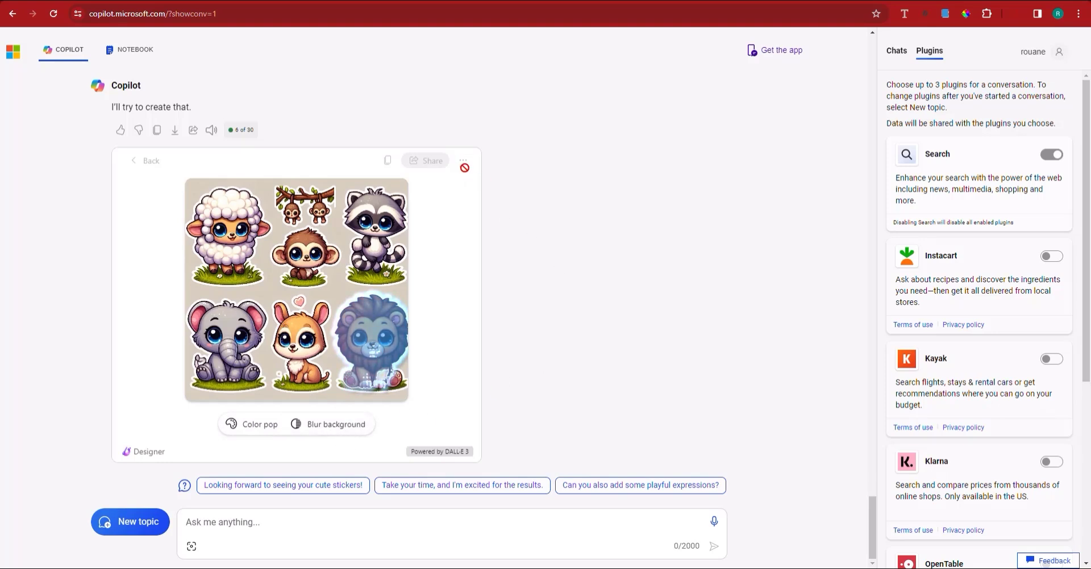
# - Reload the chat page, reopen the recent Culinary Destinations conversation, and return to its latest generated sticker images
pyautogui.click(634, 13)
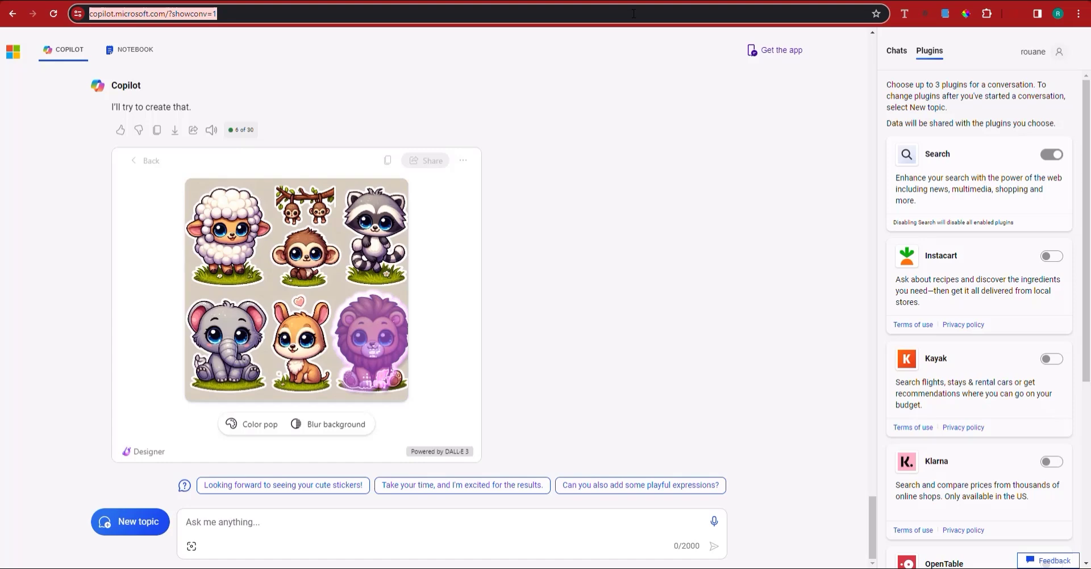
pyautogui.press('Return')
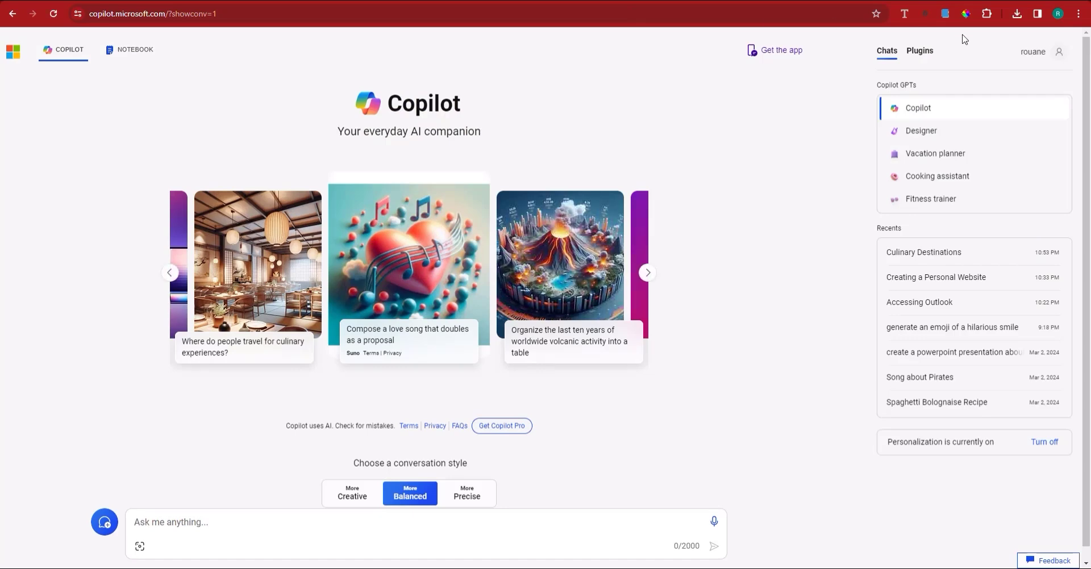
pyautogui.click(932, 263)
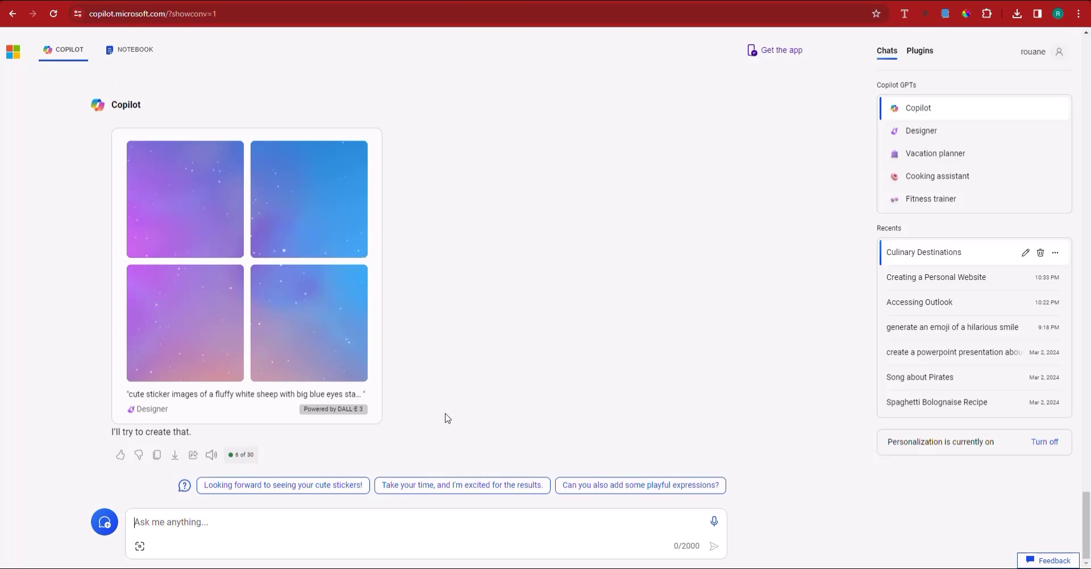
pyautogui.scroll(2, 388, 340)
pyautogui.scroll(8, 387, 340)
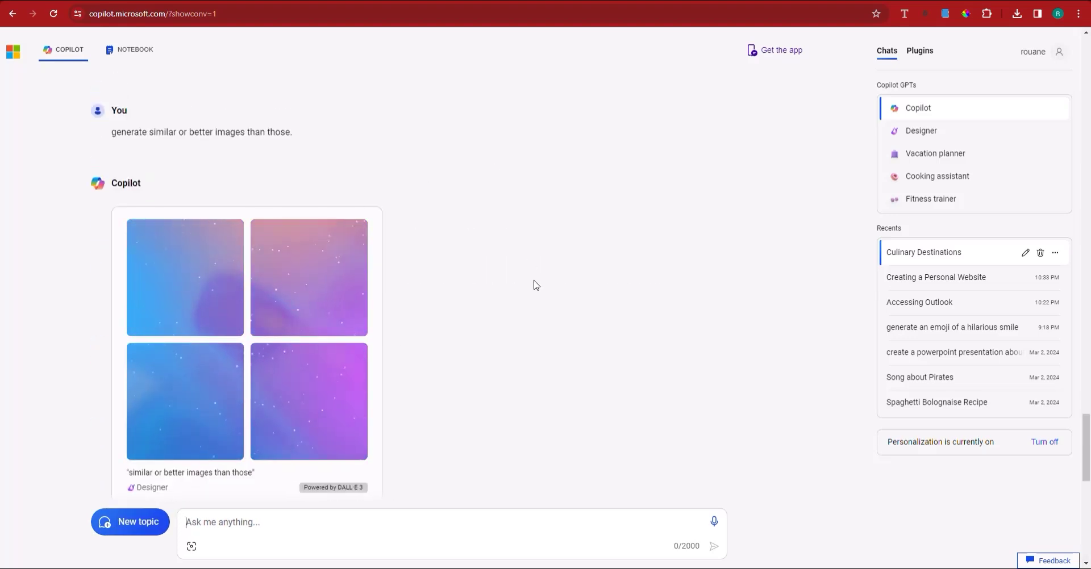
pyautogui.scroll(-4, 536, 285)
pyautogui.scroll(-7, 482, 248)
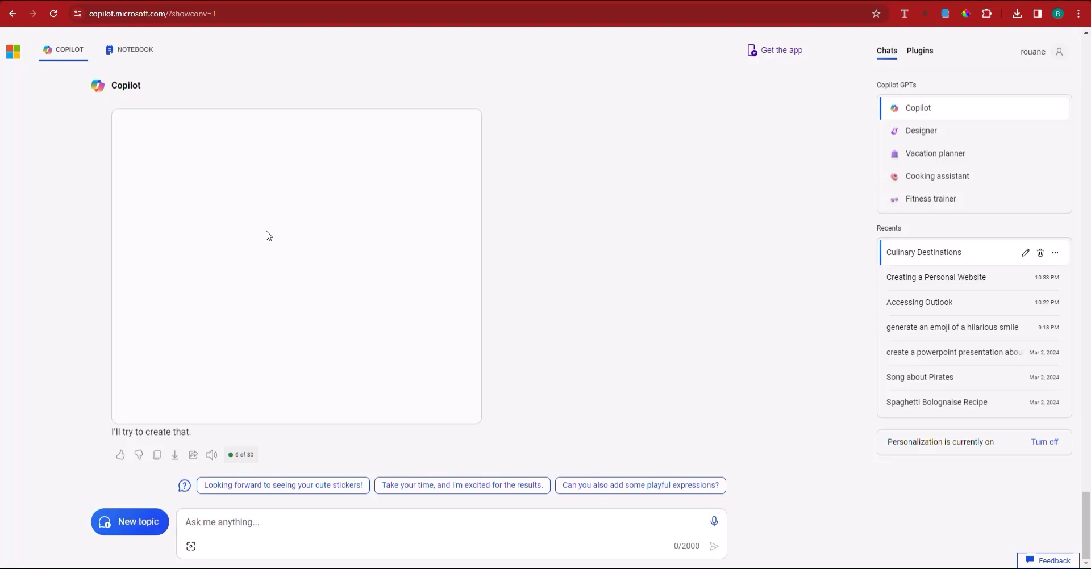
# - Open the generated sticker sheet showing the monkey on a cloud and download it
pyautogui.click(287, 248)
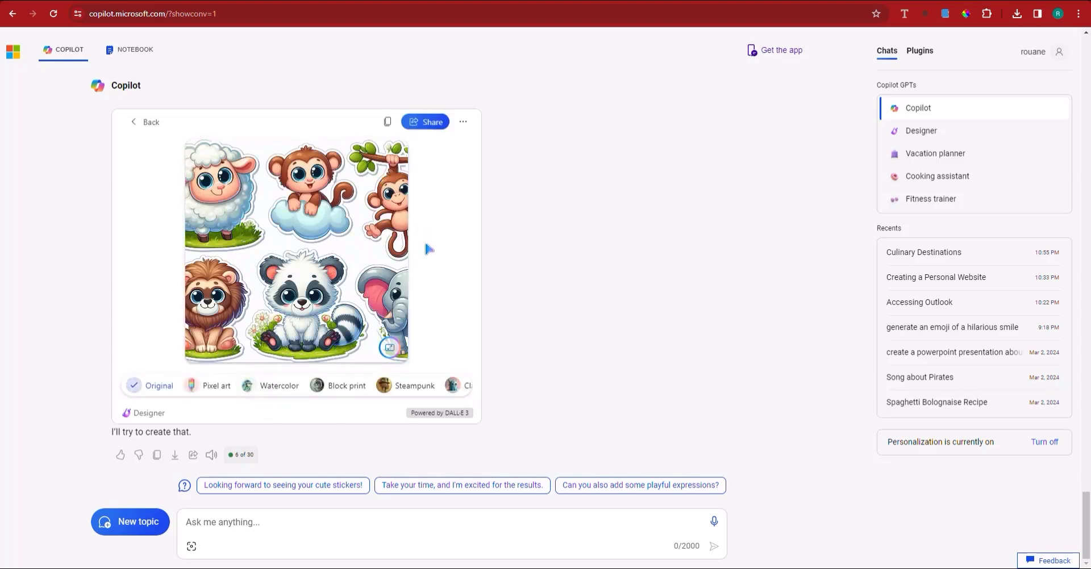
pyautogui.click(463, 121)
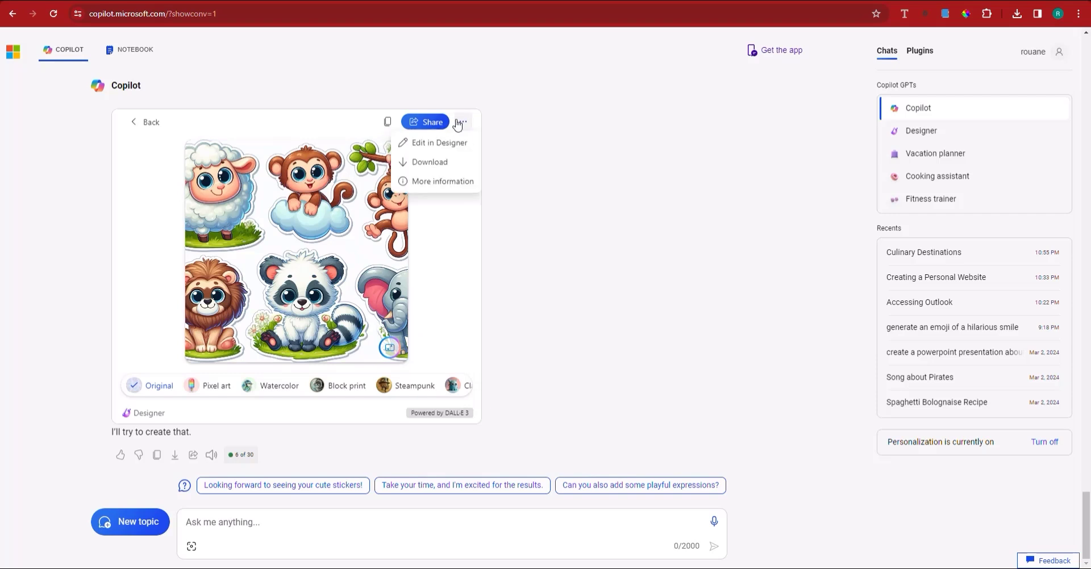
pyautogui.click(429, 164)
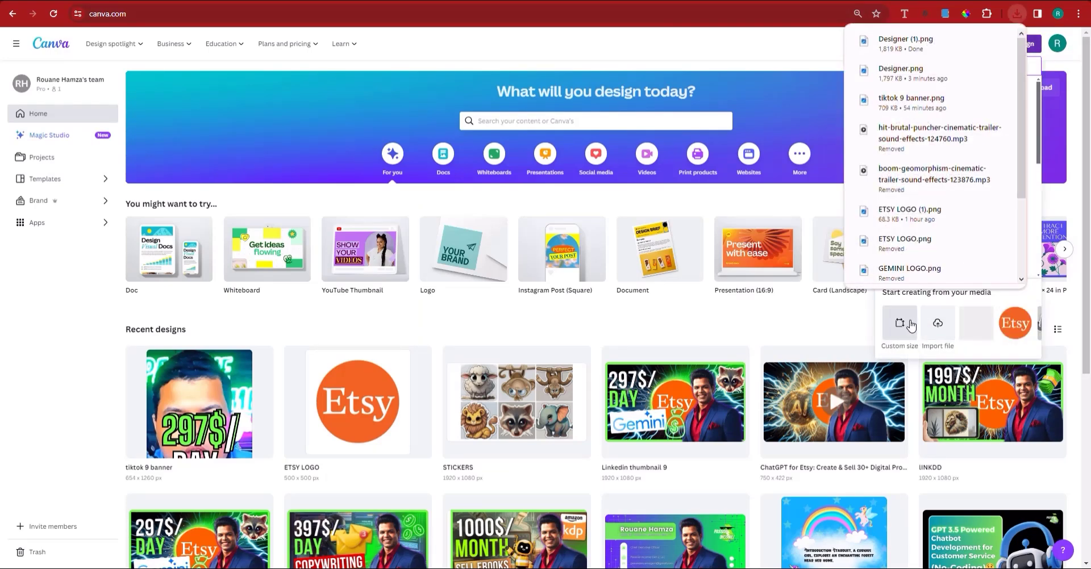
# - Create a custom 1024 × 1024 px design and place the downloaded Designer (1).png sticker sheet on its page
pyautogui.click(909, 324)
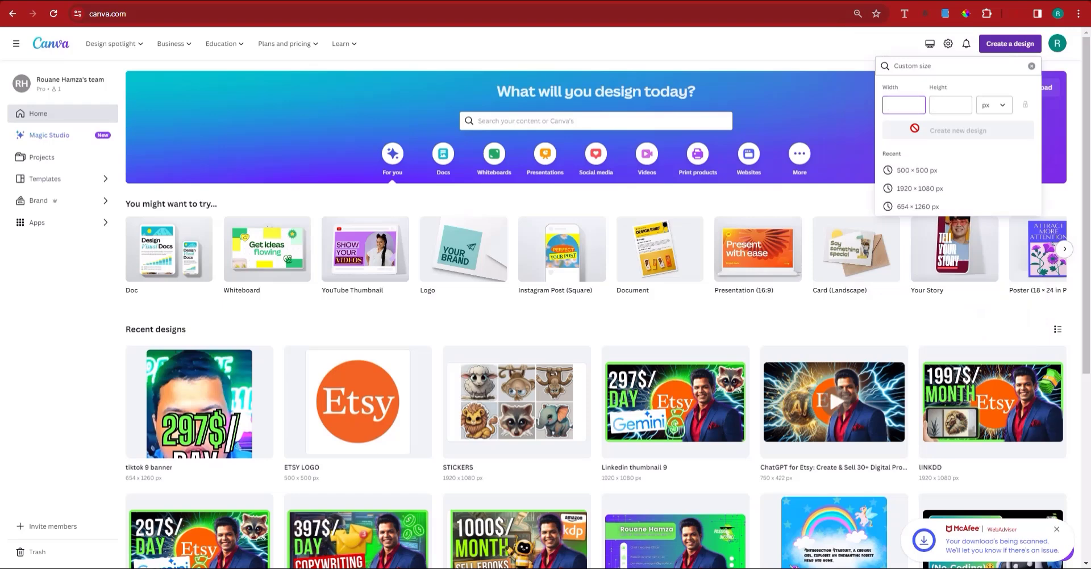
pyautogui.write('1024')
pyautogui.click(931, 102)
pyautogui.write('1024')
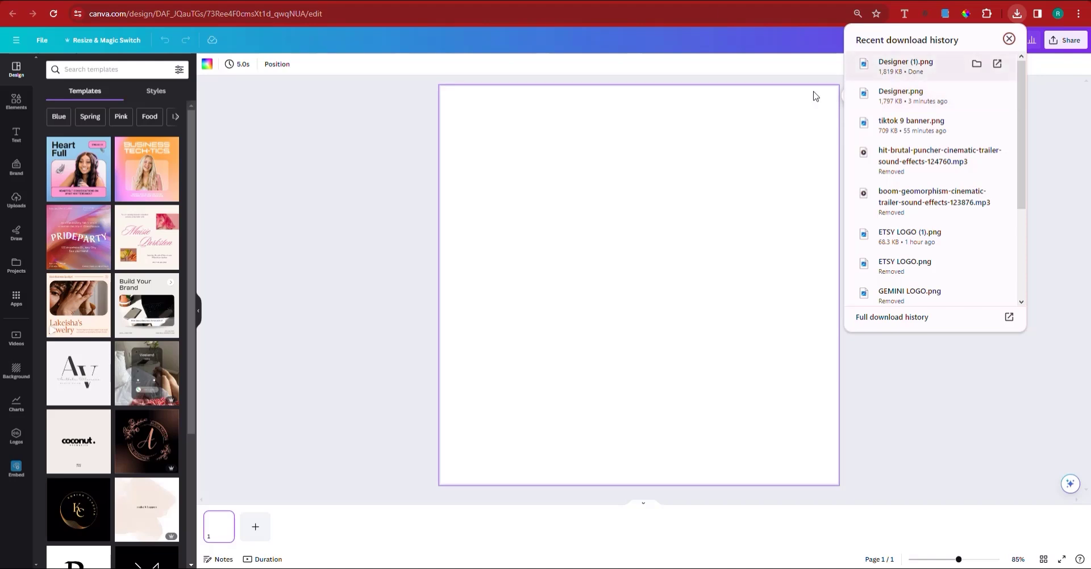
pyautogui.moveTo(815, 96); pyautogui.dragTo(663, 222)
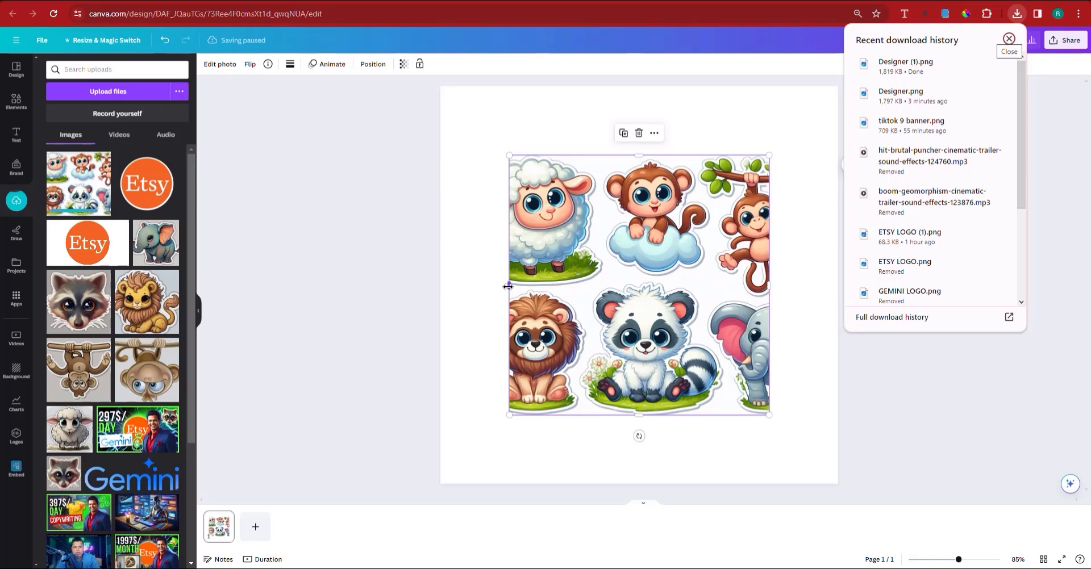
# - Crop the placed sticker sheet around the monkey on the cloud from both sides and the bottom, and delete the cropped image
pyautogui.click(577, 337)
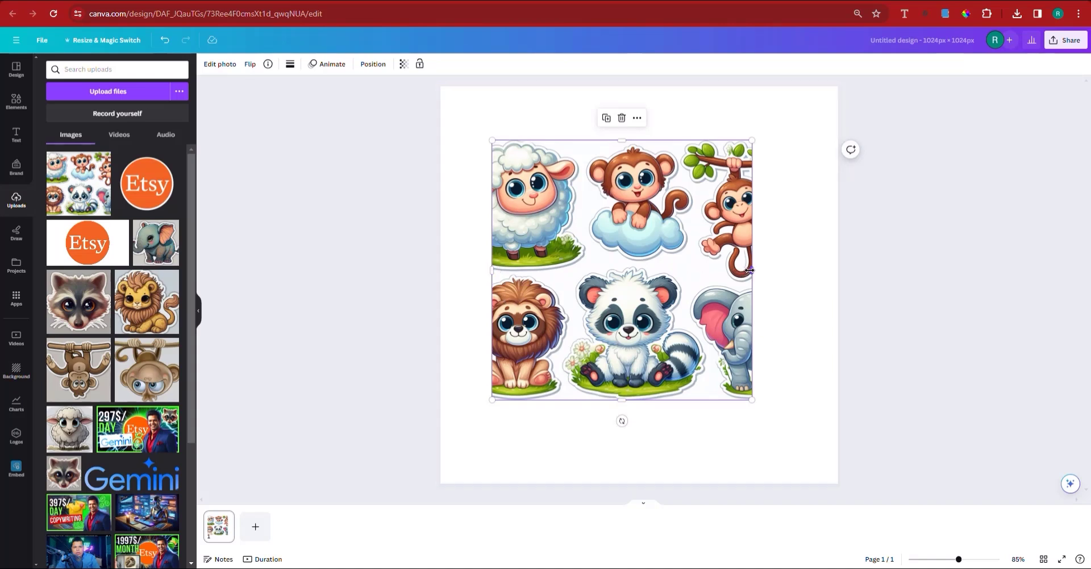
pyautogui.moveTo(749, 270); pyautogui.dragTo(691, 277)
pyautogui.moveTo(492, 265); pyautogui.dragTo(570, 271)
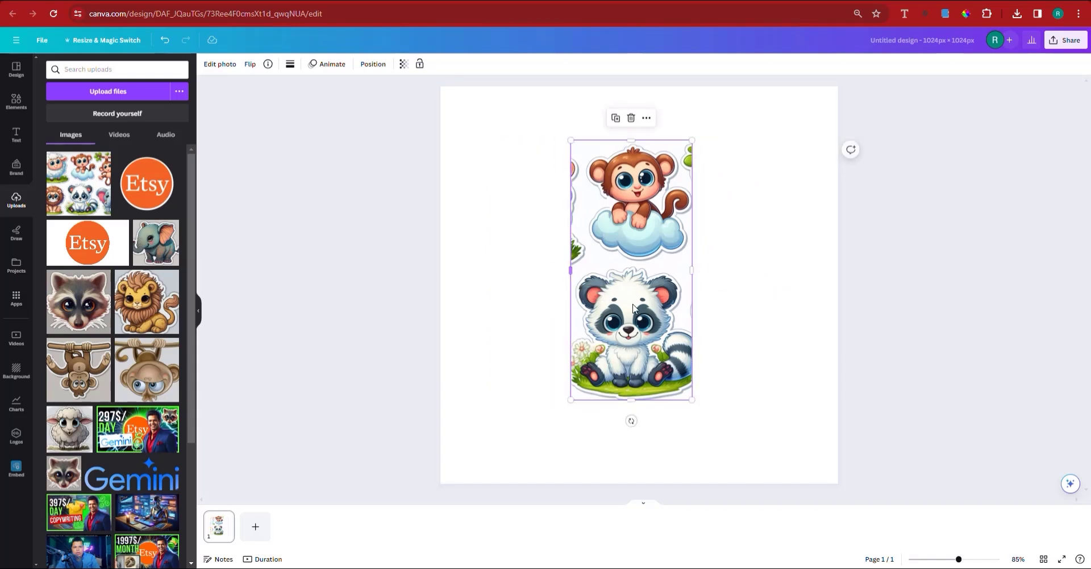
pyautogui.click(630, 400)
pyautogui.moveTo(634, 399); pyautogui.dragTo(619, 303)
pyautogui.press('Delete')
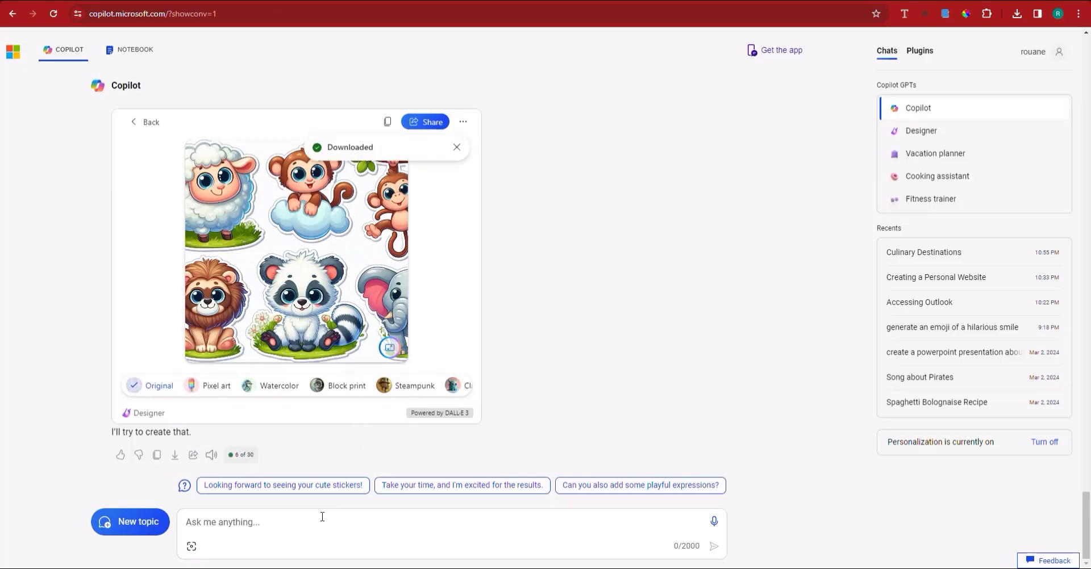
# - Switch to Copilot, submit the prompt "generate image by image of each animal individually." and stop the response while it is being written
pyautogui.click(303, 526)
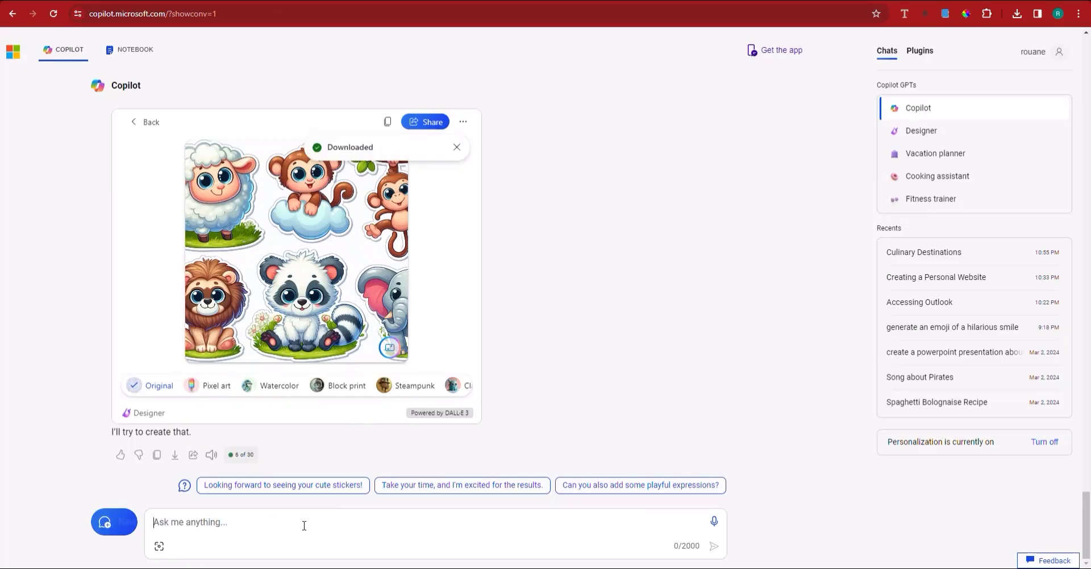
pyautogui.write('generate ')
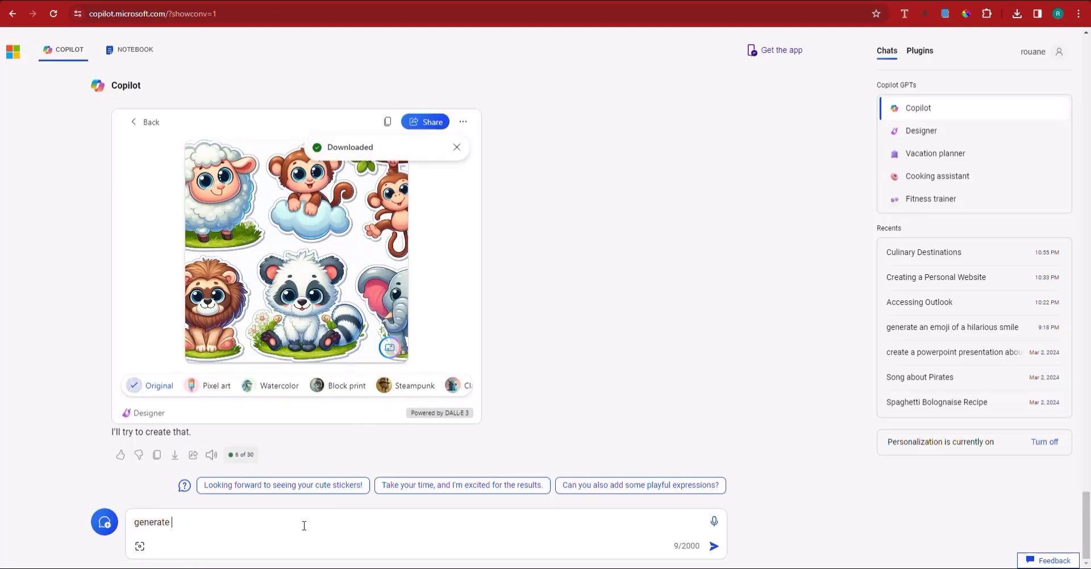
pyautogui.write('image by img')
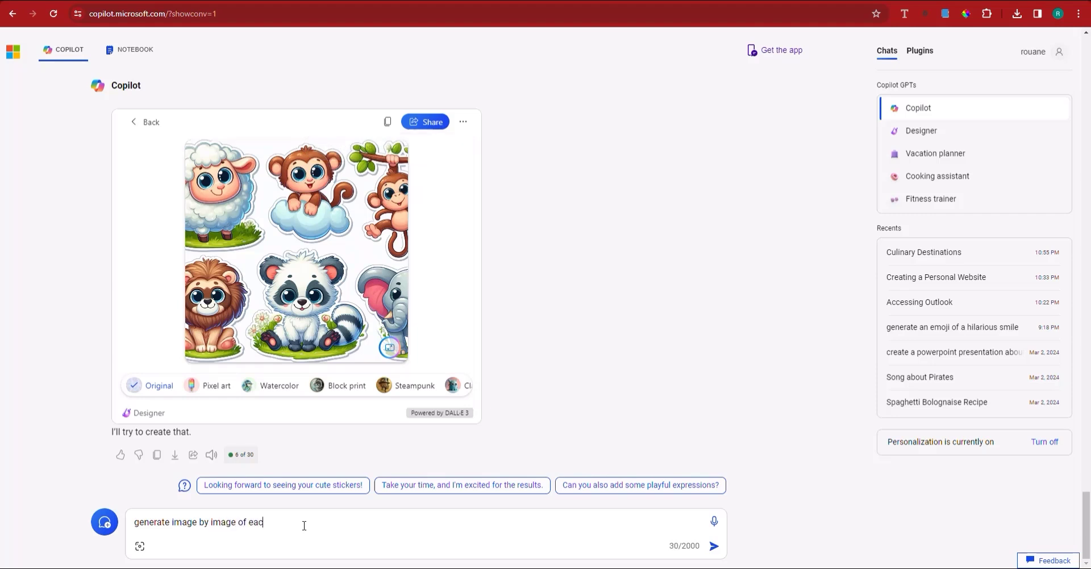
pyautogui.press('BackSpace')
pyautogui.write('nimal individually.')
pyautogui.press('Return')
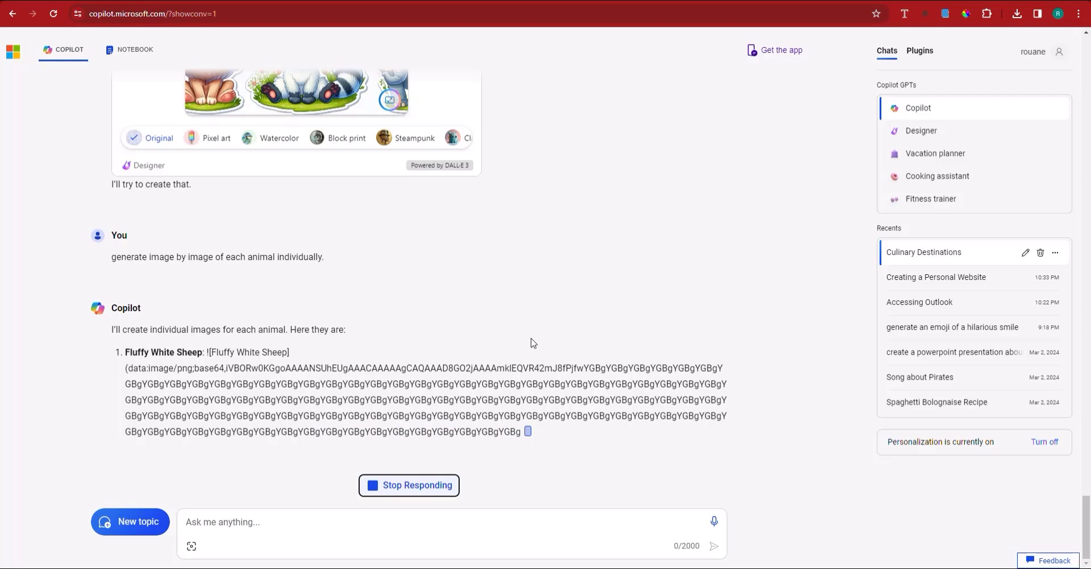
pyautogui.click(396, 492)
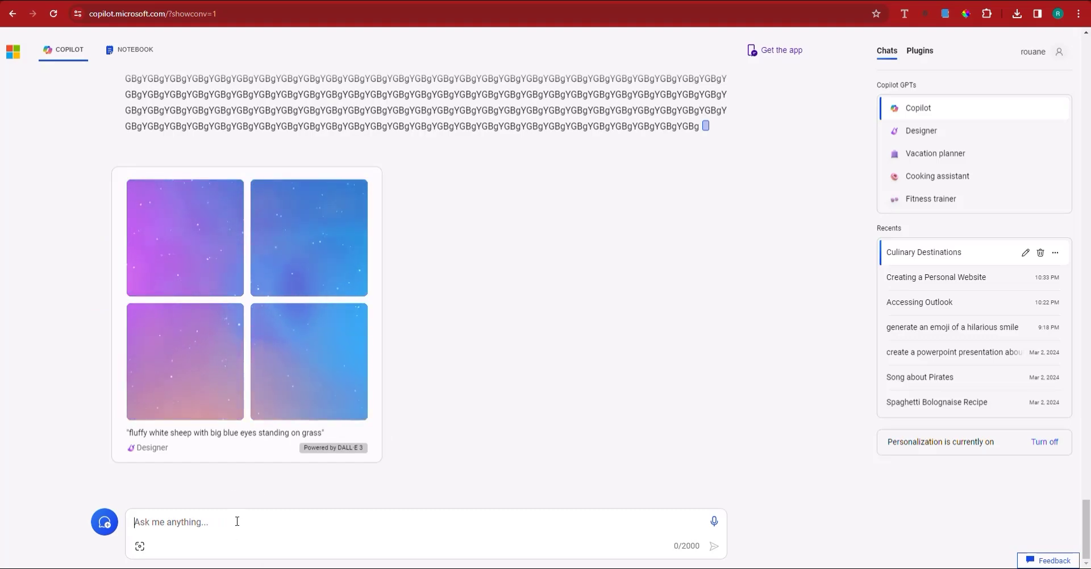
# - In a new topic, submit "generate an image of sauron" and convert the picture of the cloaked figure before the fiery ring to Landscape format
pyautogui.click(110, 534)
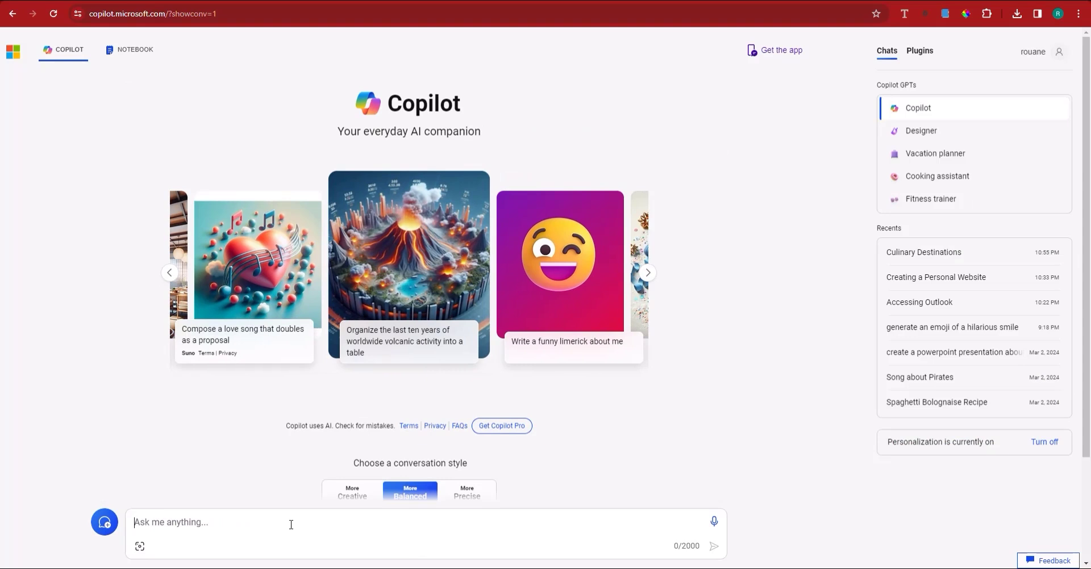
pyautogui.write('generate an image of')
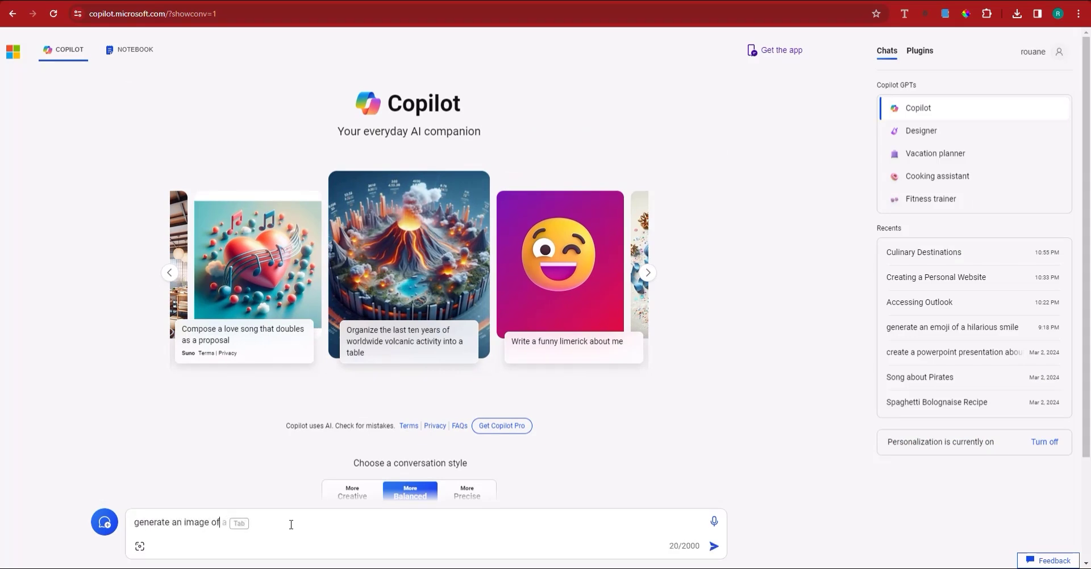
pyautogui.write(' sauron')
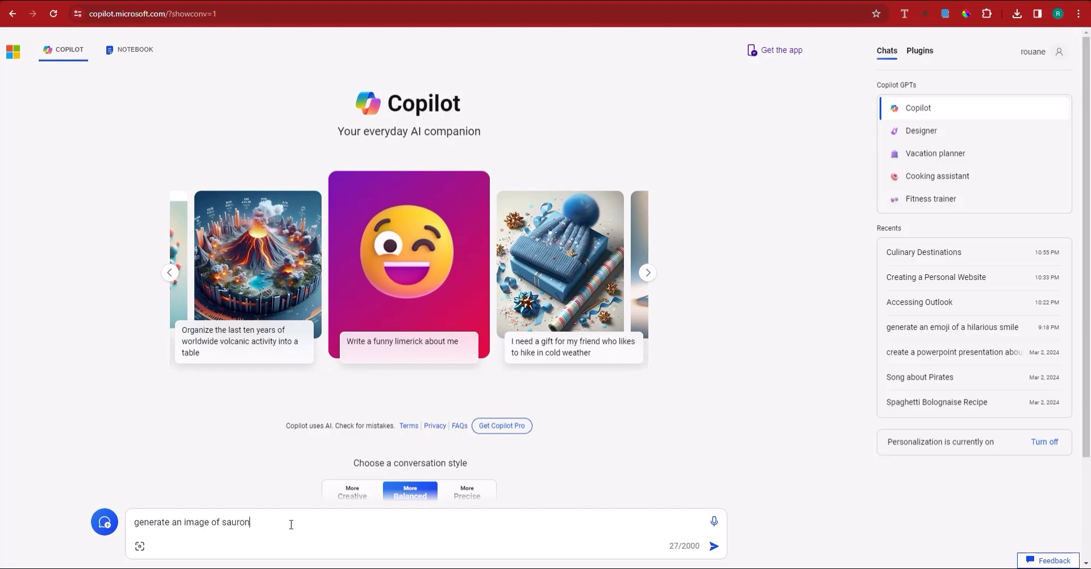
pyautogui.press('Return')
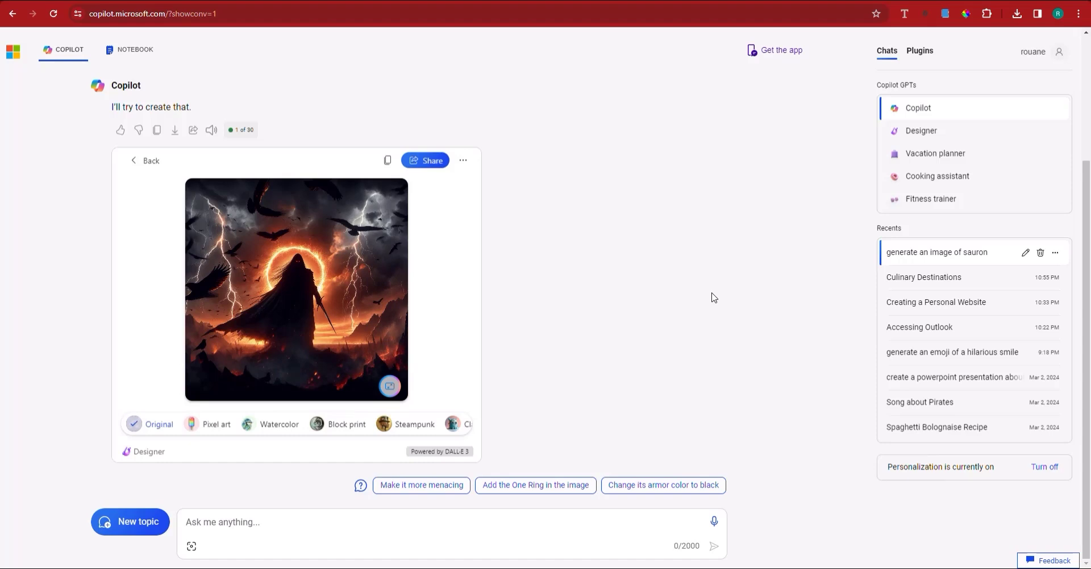
pyautogui.click(389, 387)
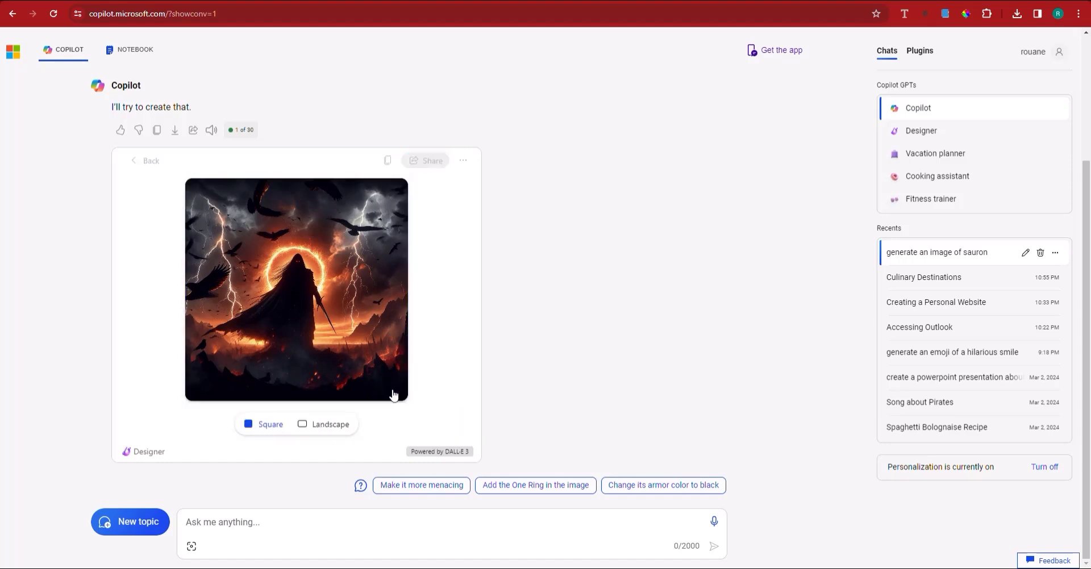
pyautogui.click(321, 426)
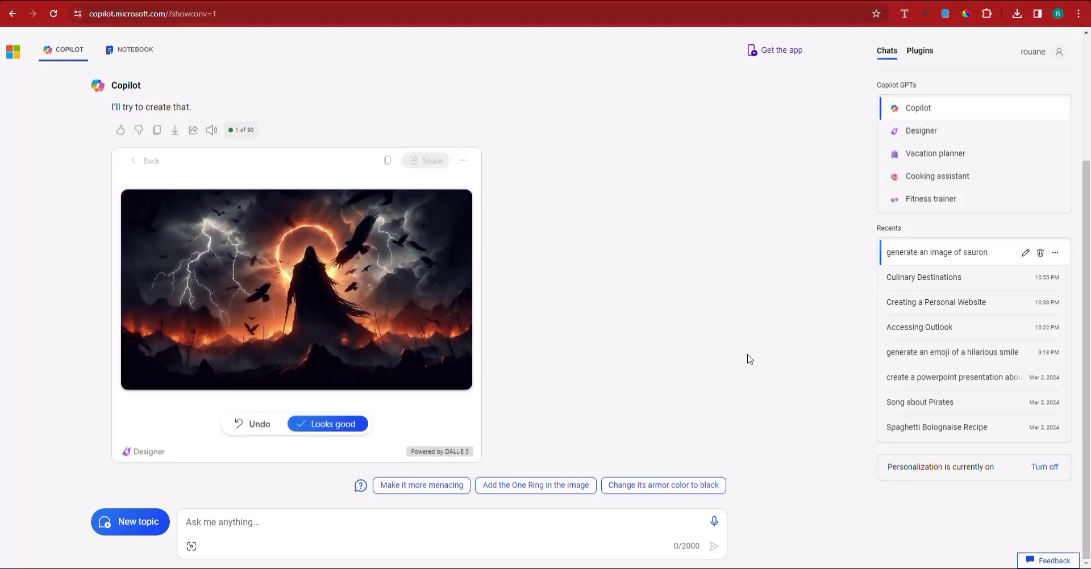
# - In a new topic, submit "generate a logo for a hot dog food restaurant." and open the logo with the flaming hot dog held in a hand
pyautogui.click(126, 528)
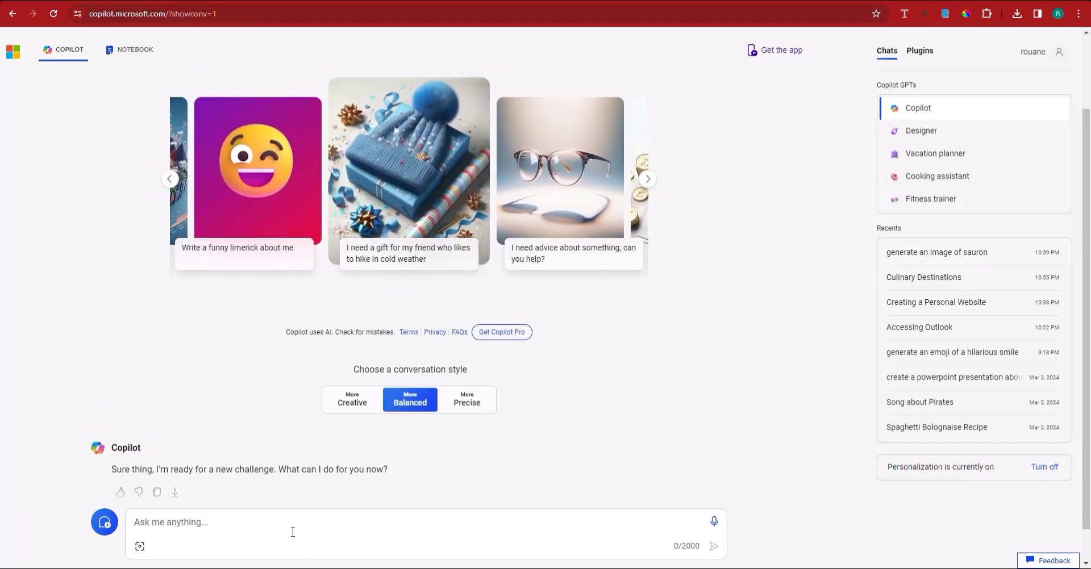
pyautogui.write('generate a logo for a hot do')
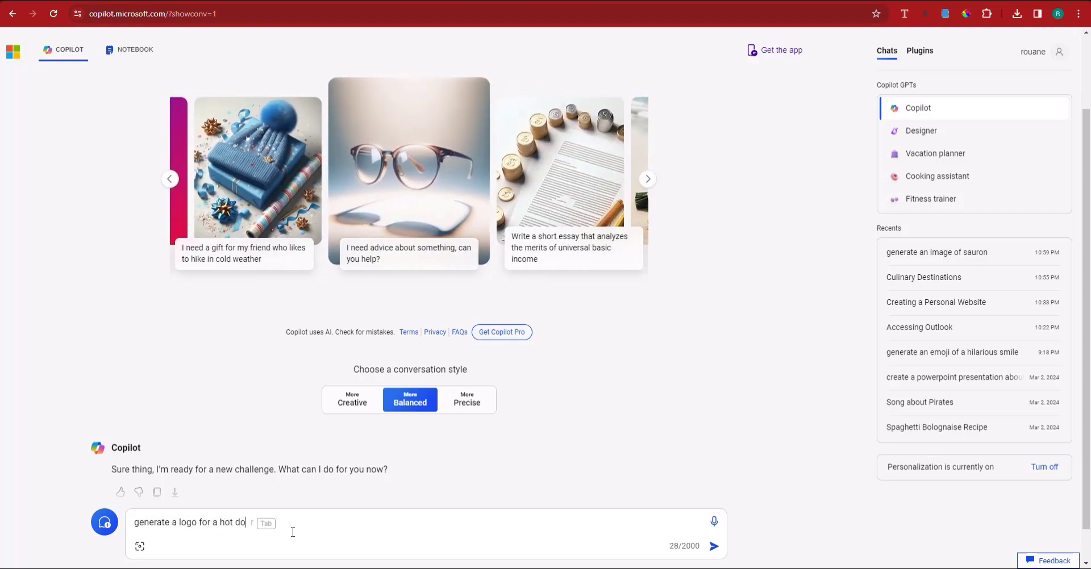
pyautogui.write('g food restaurant.')
pyautogui.press('Return')
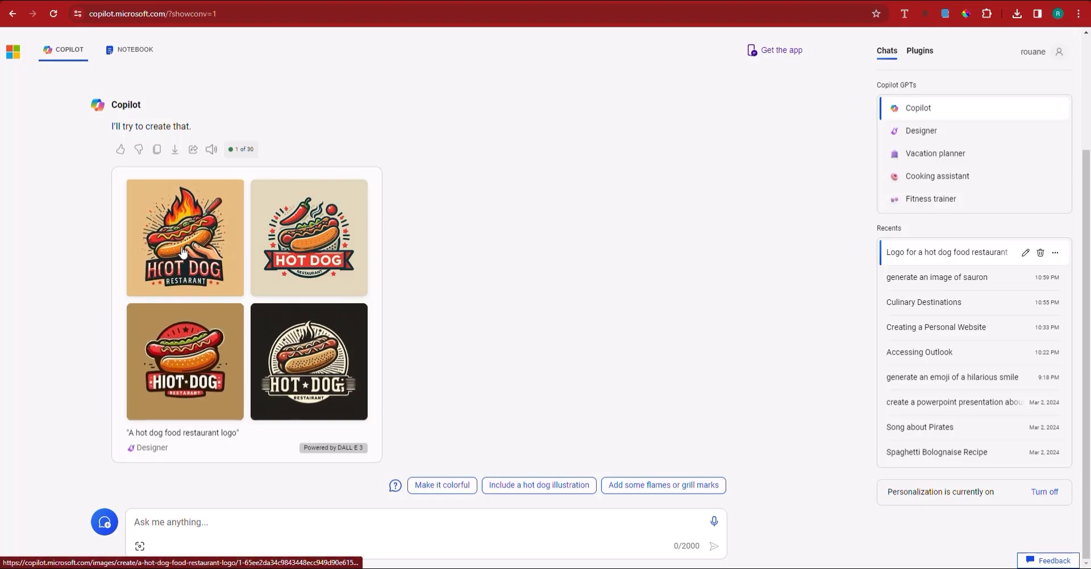
pyautogui.click(195, 302)
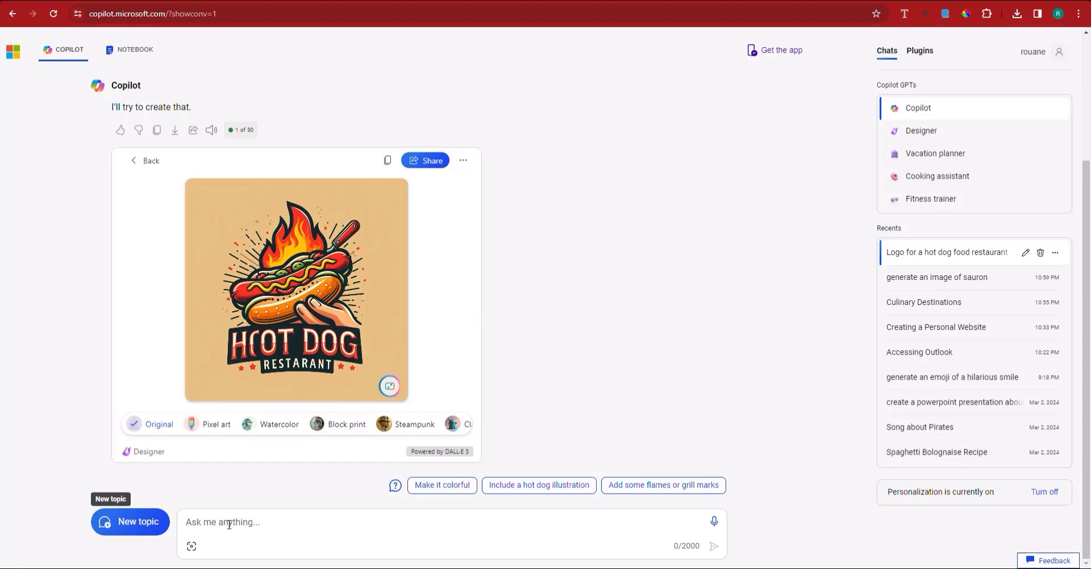
# - Start a new topic and submit the prompt "generate a lion design with fiery mane."
pyautogui.click(134, 528)
pyautogui.write('gener')
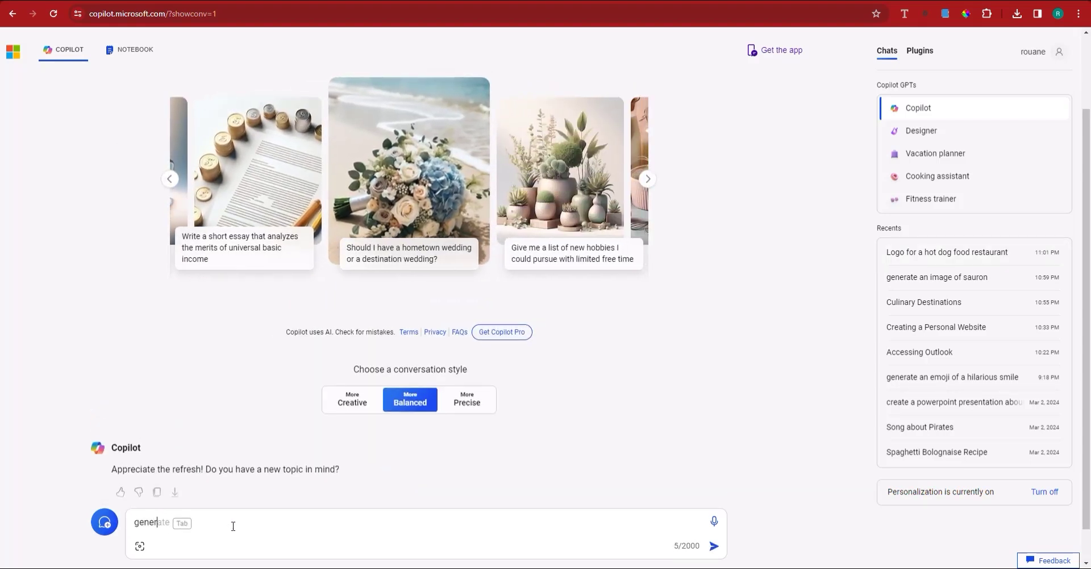
pyautogui.write('ate a tshirt d')
pyautogui.press('BackSpace')
pyautogui.press('BackSpace')
pyautogui.press('BackSpace')
pyautogui.press('BackSpace')
pyautogui.press('BackSpace')
pyautogui.write('lion design')
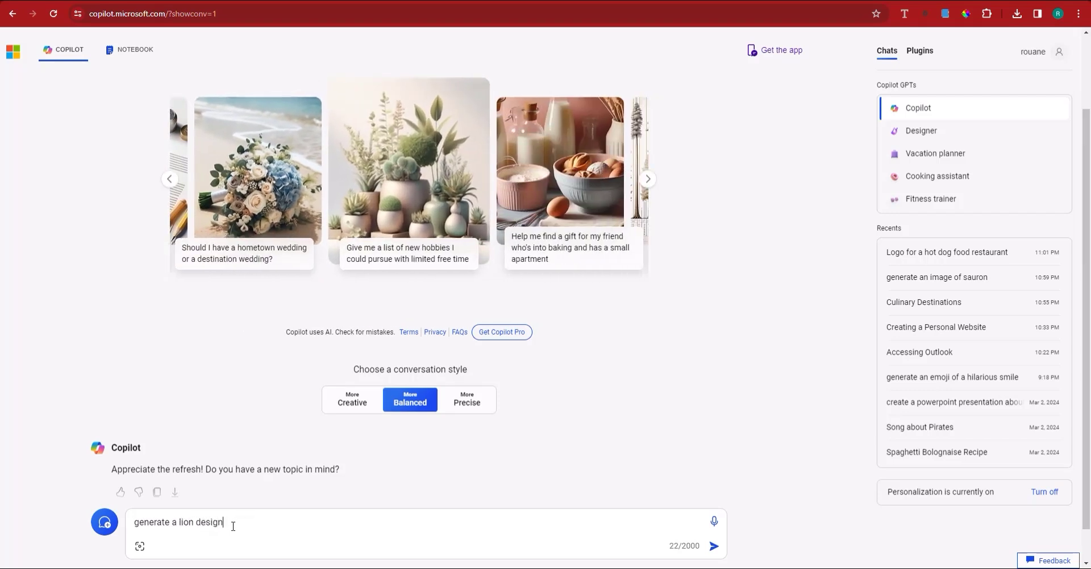
pyautogui.write(' with firery mane.')
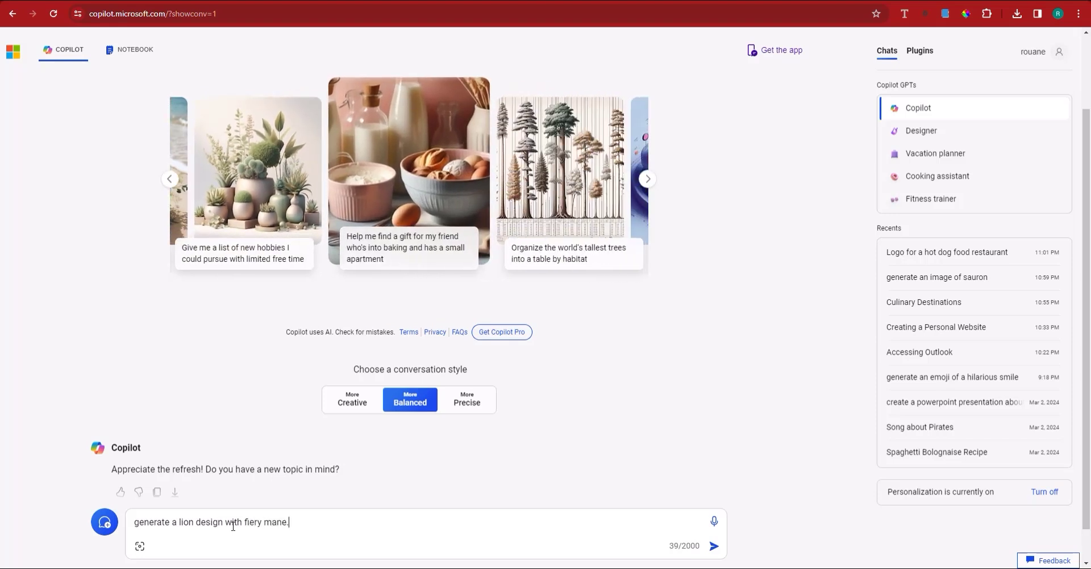
pyautogui.press('Return')
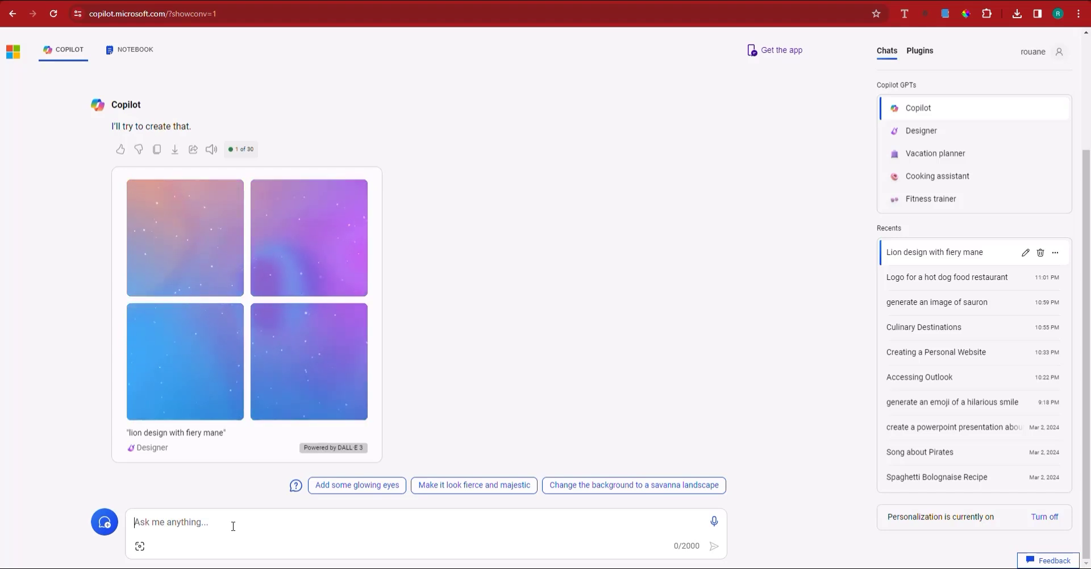
pyautogui.scroll(2, 192, 465)
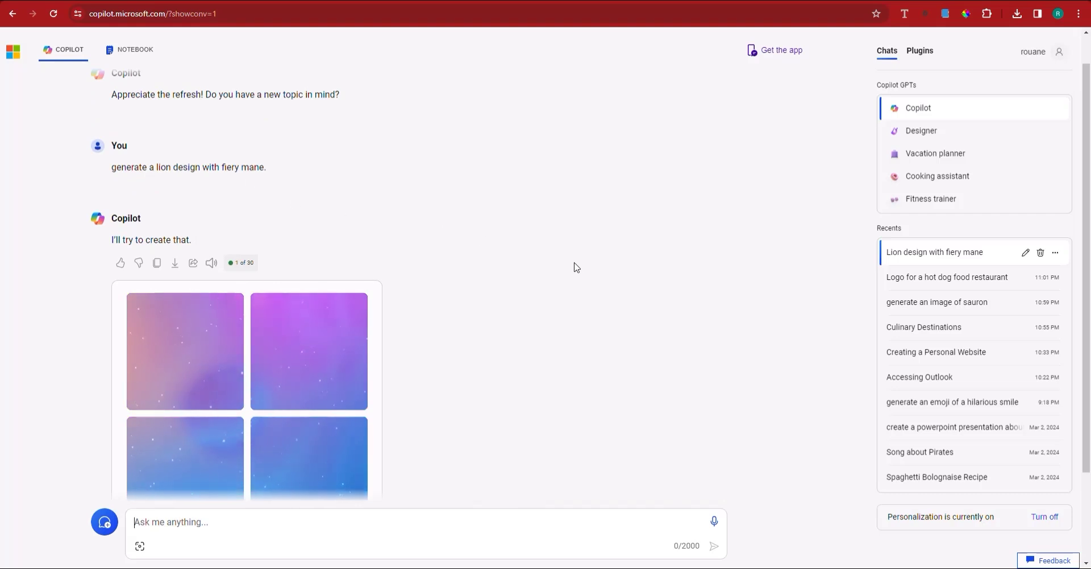
pyautogui.scroll(-2, 572, 287)
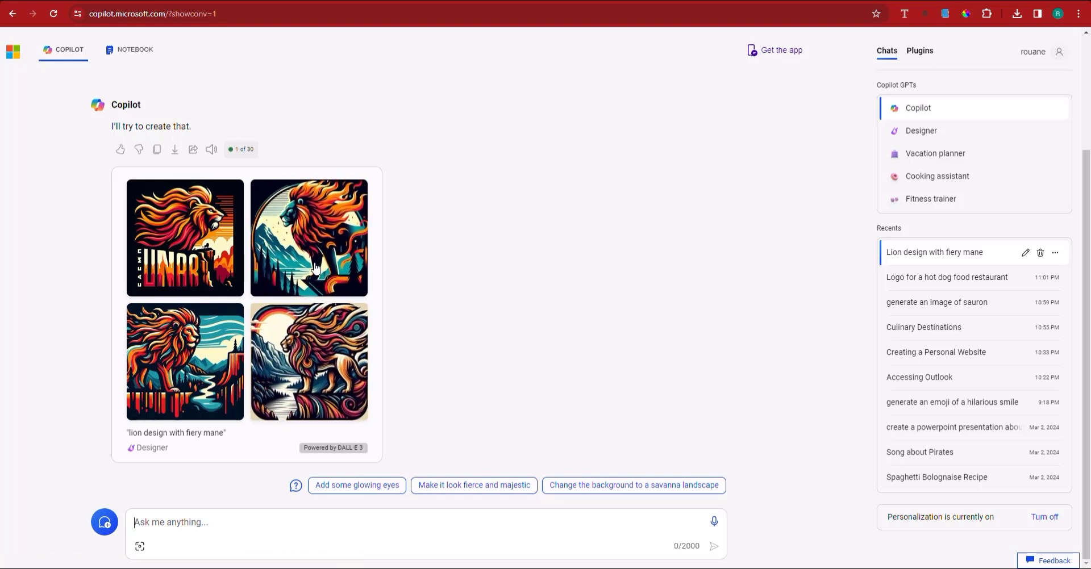
# - Open the lion design with the blue mountains and pine trees, apply the Low poly style, and accept the restyled image
pyautogui.click(343, 319)
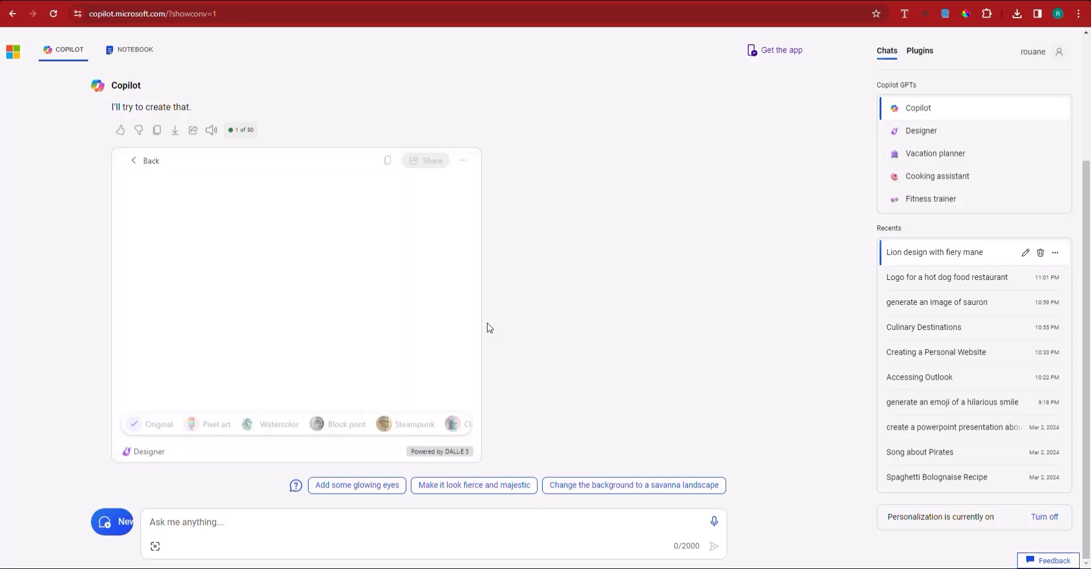
pyautogui.click(460, 425)
pyautogui.click(459, 427)
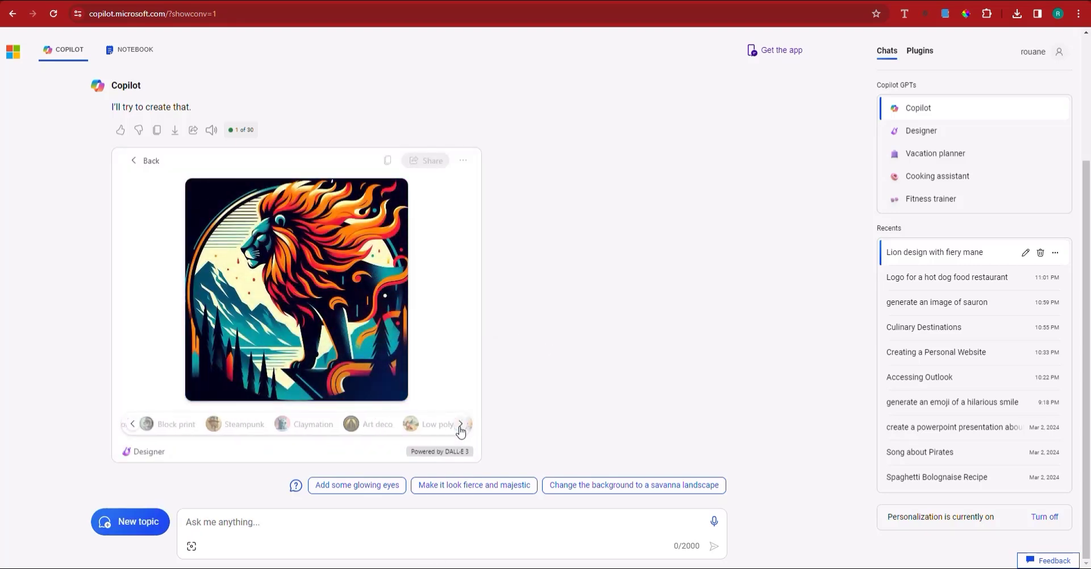
pyautogui.click(460, 426)
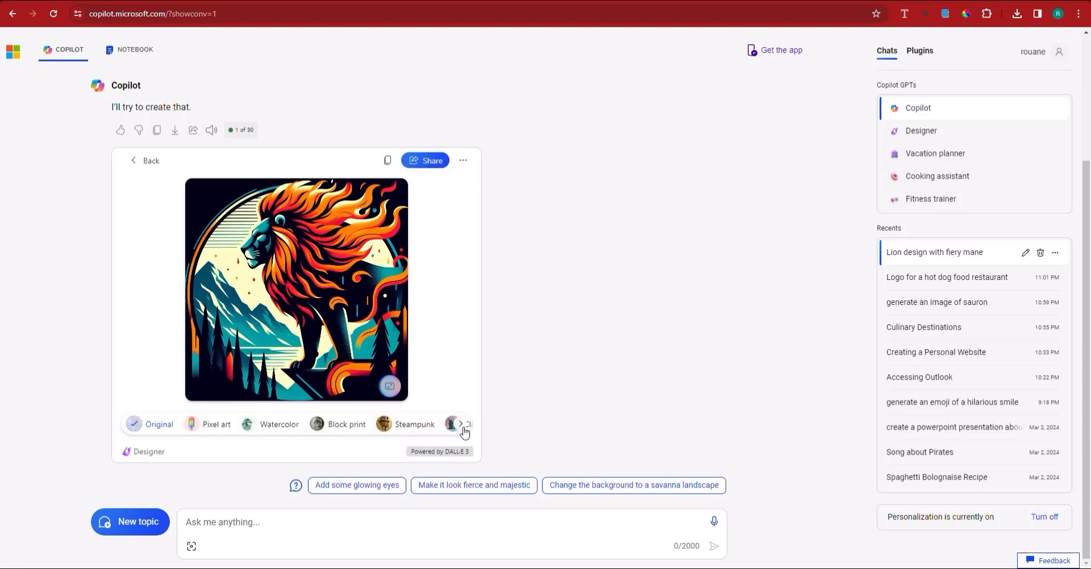
pyautogui.click(462, 430)
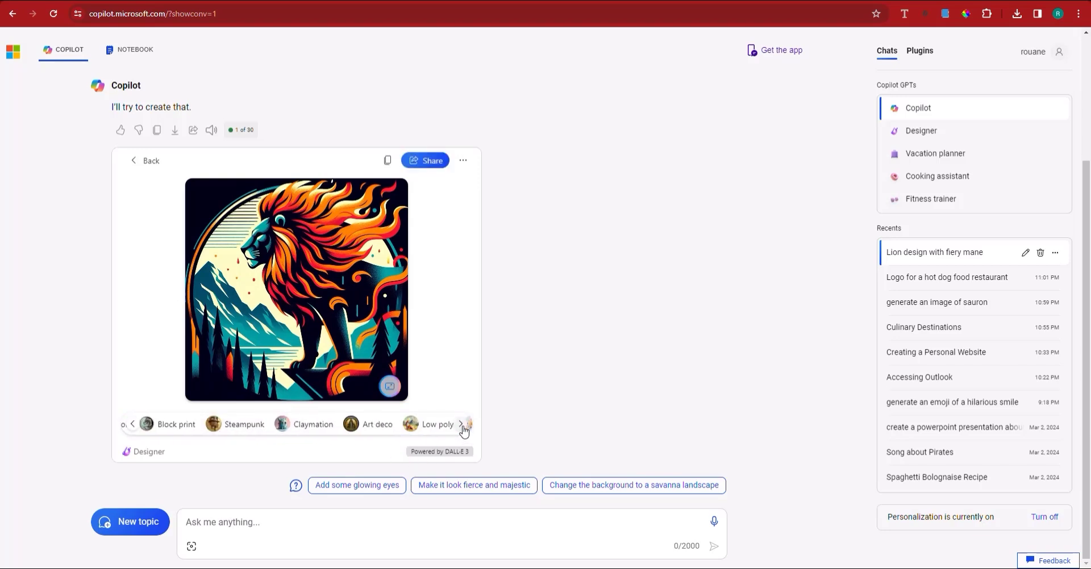
pyautogui.click(432, 425)
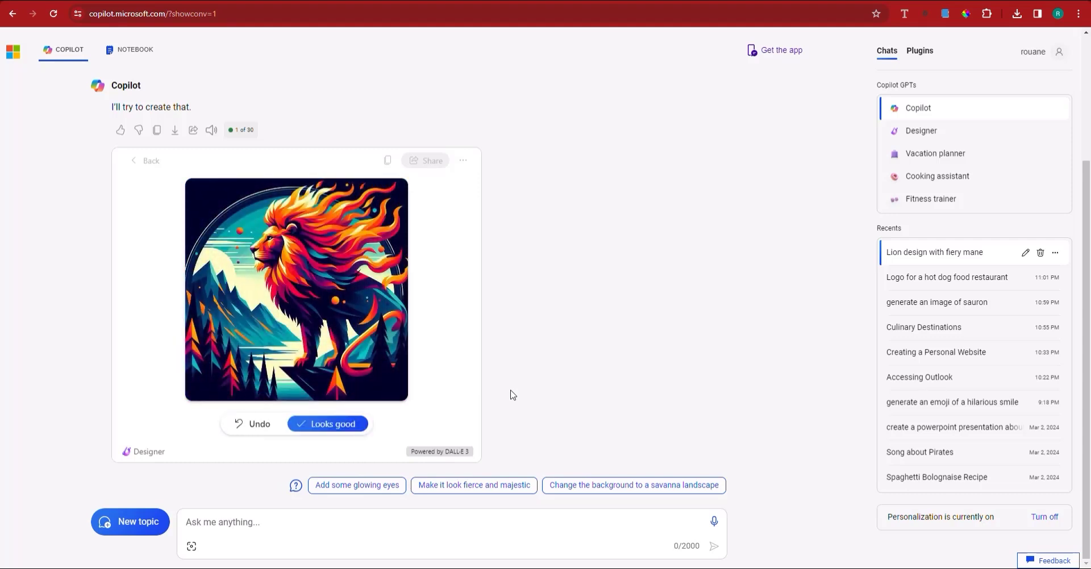
pyautogui.click(324, 427)
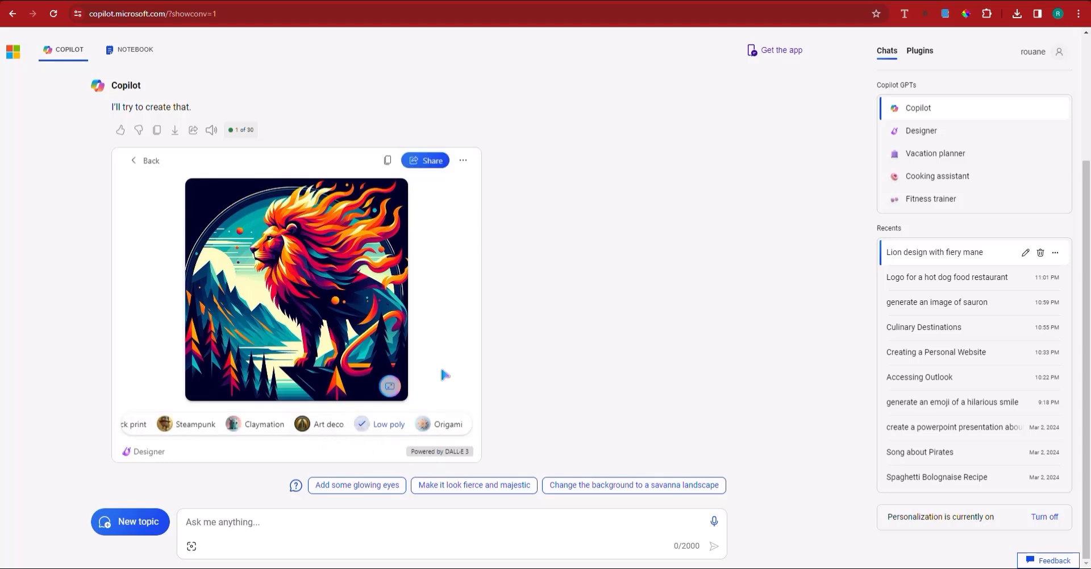
# - Download the low poly lion image, dismiss the download notice, and open the Notebook
pyautogui.click(464, 161)
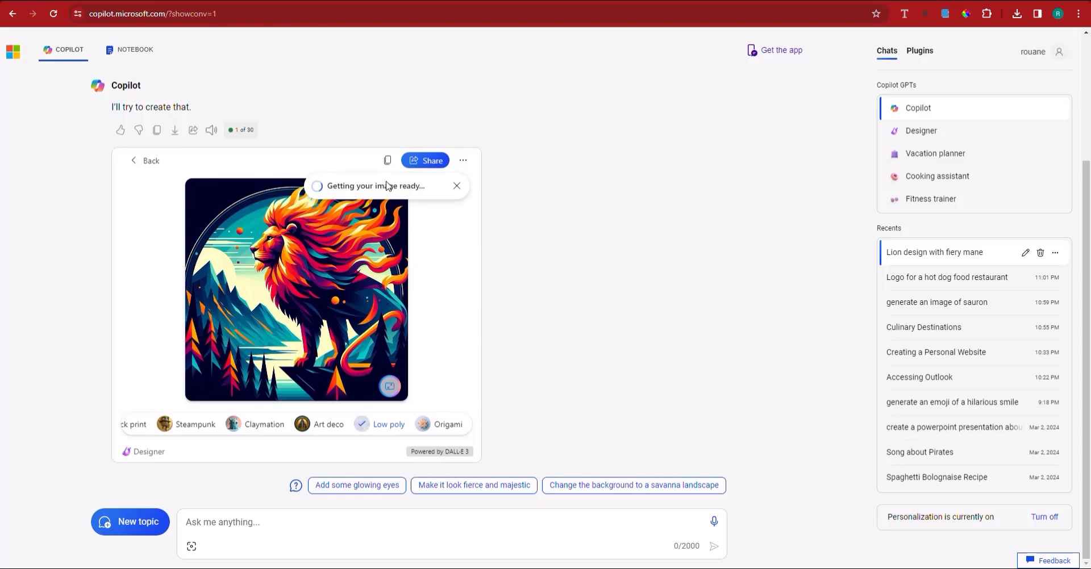
pyautogui.click(456, 186)
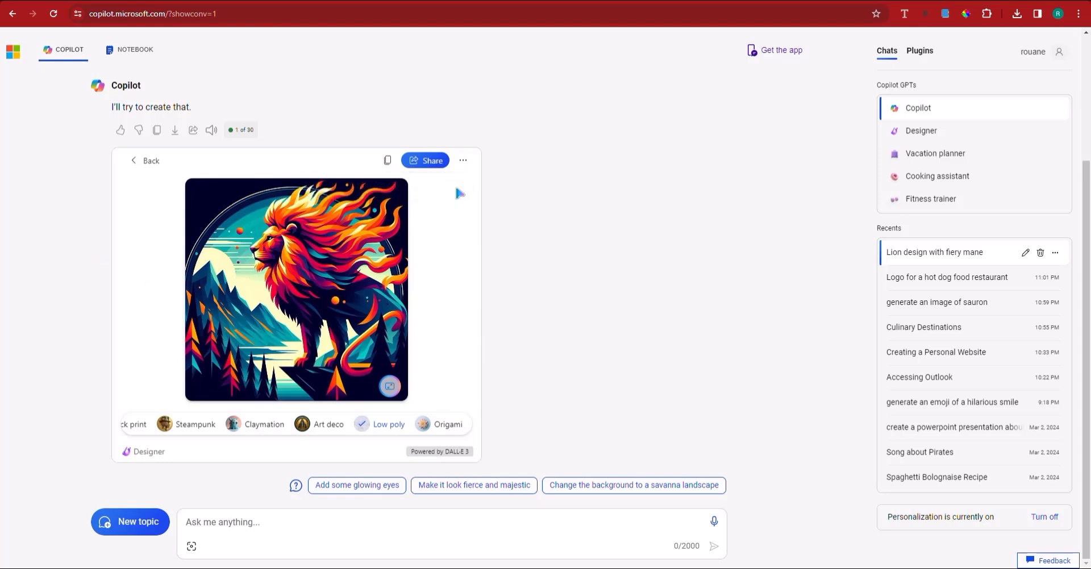
pyautogui.click(135, 52)
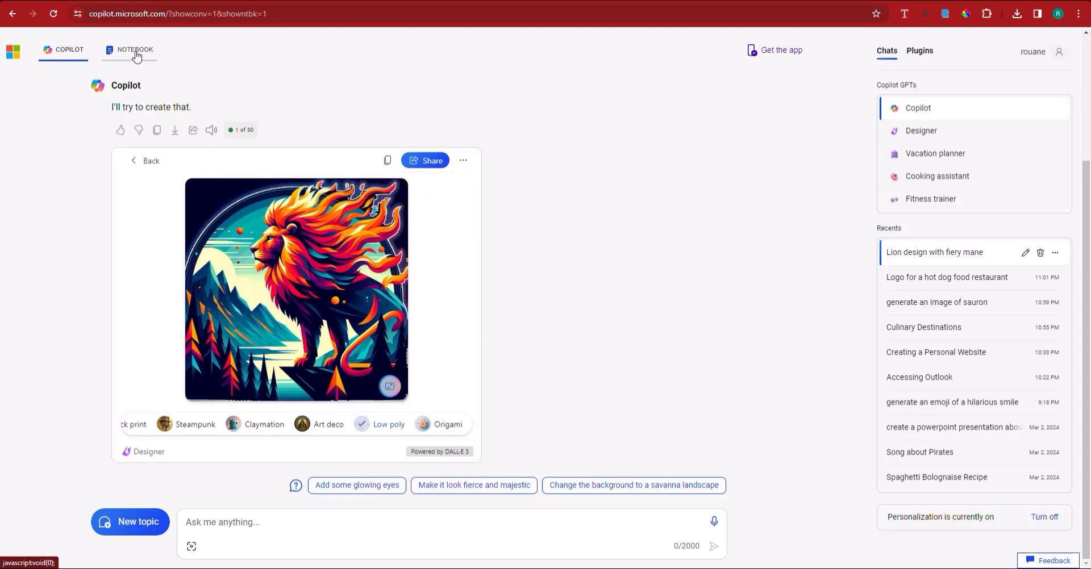